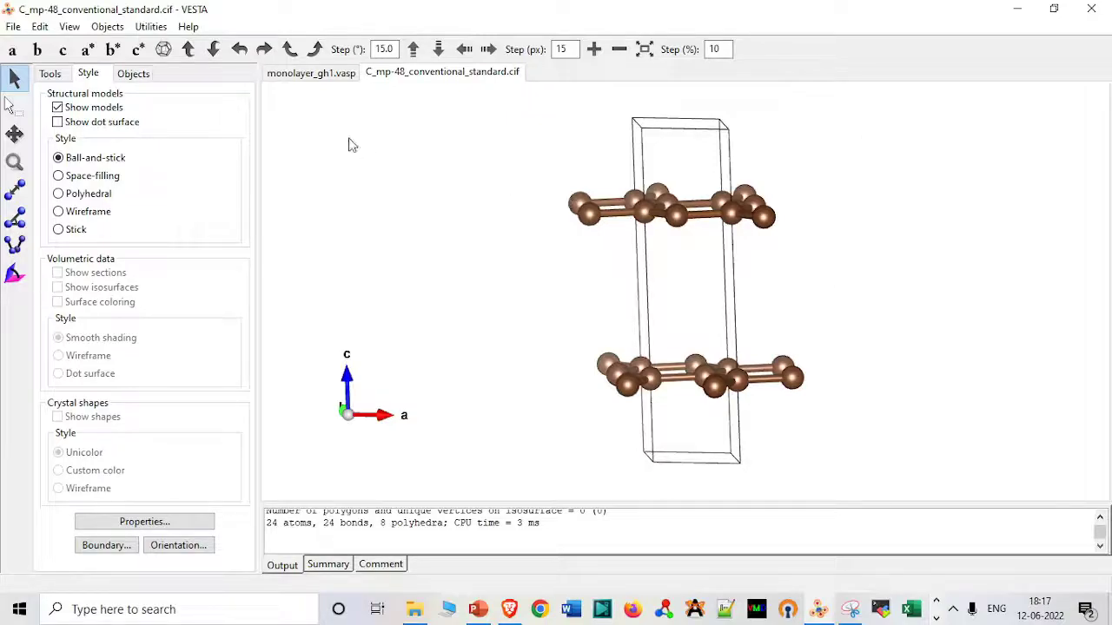
click(40, 27)
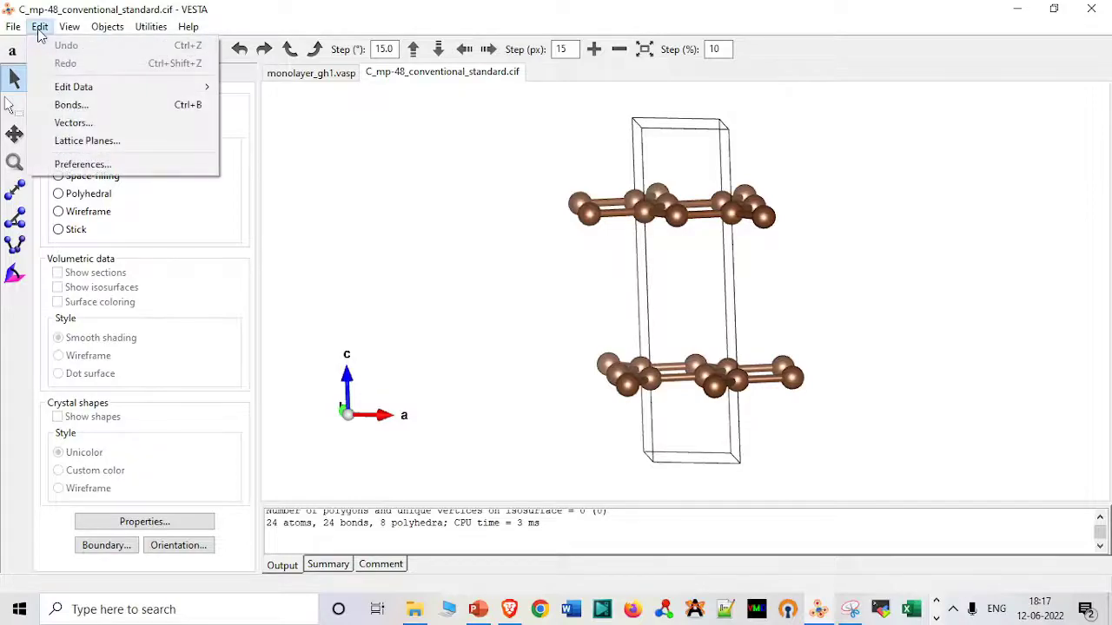
mouse_move(66, 90)
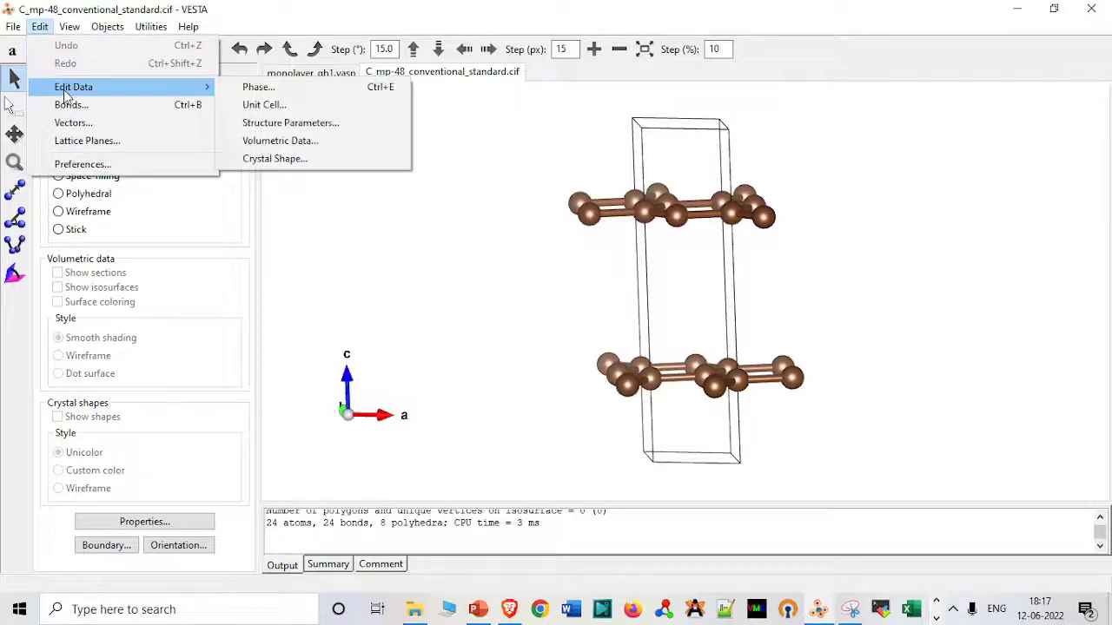
click(391, 266)
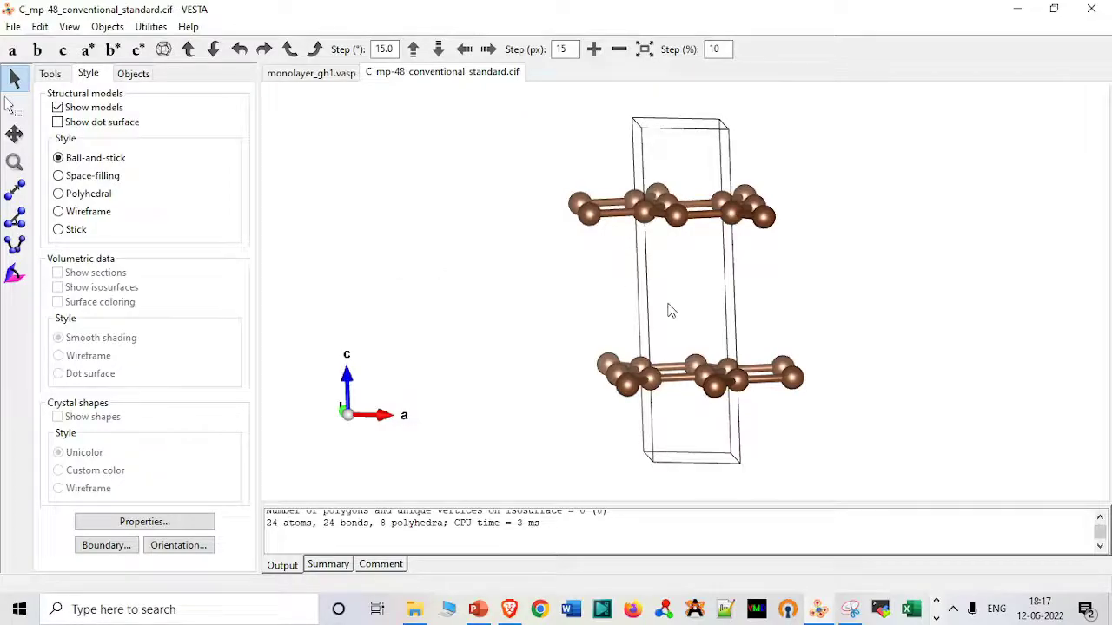
Delete the C–C bond specification of the graphite structure and apply the change.
drag(667, 311, 663, 322)
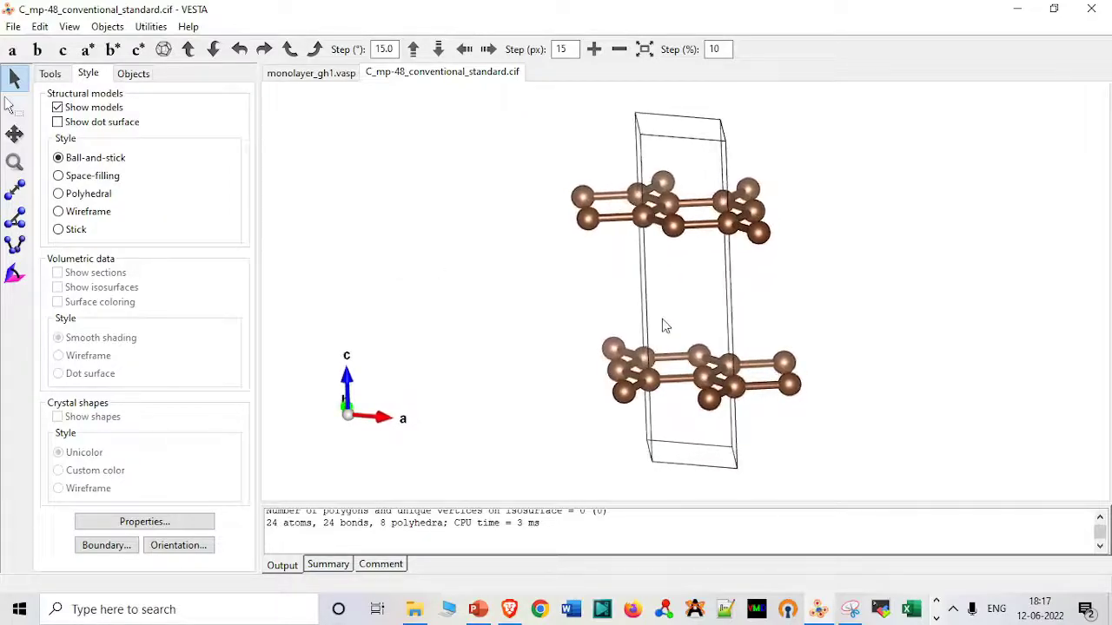
click(39, 26)
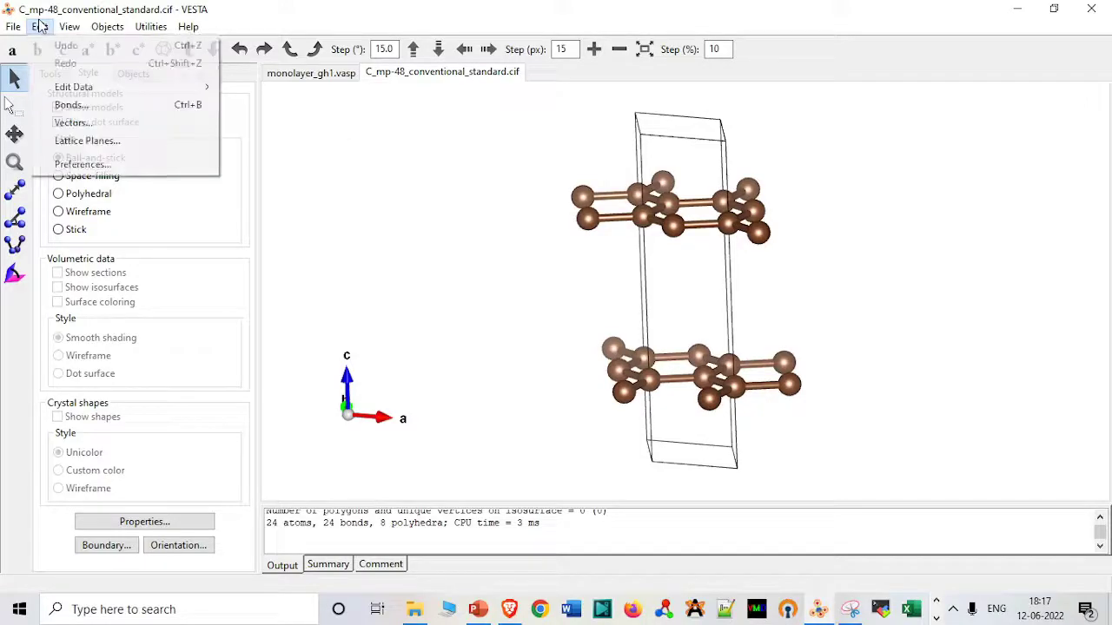
click(77, 106)
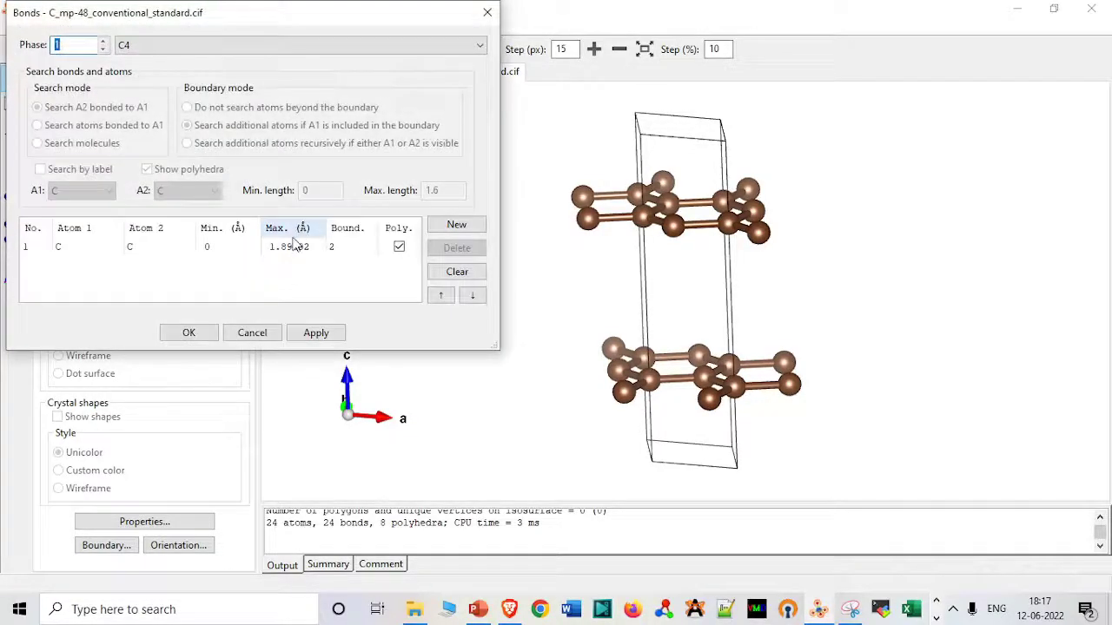
click(295, 247)
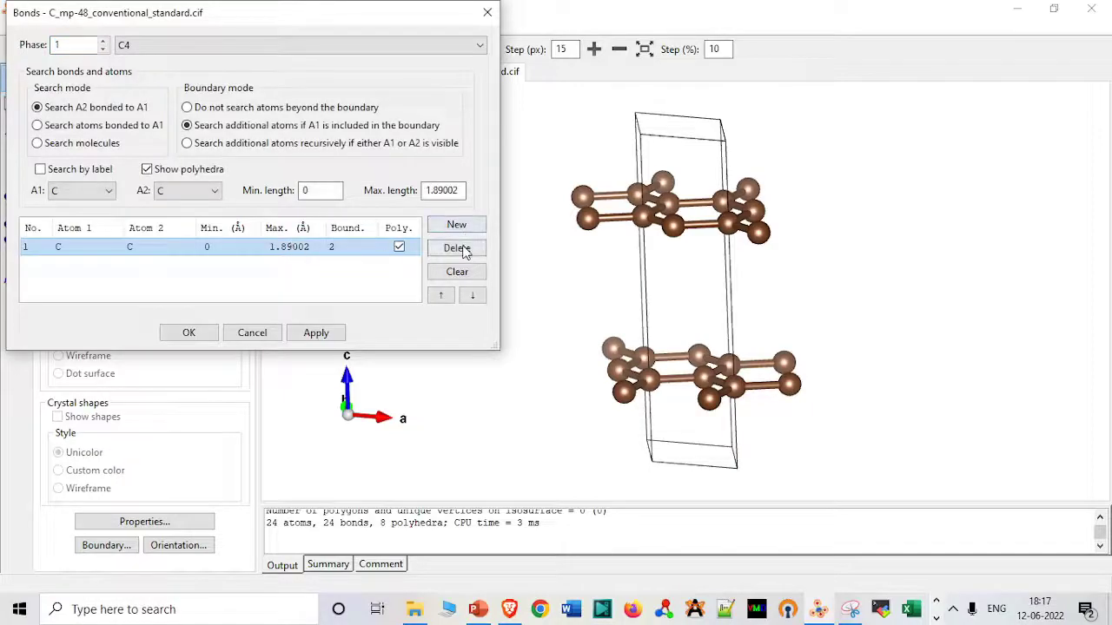
click(457, 249)
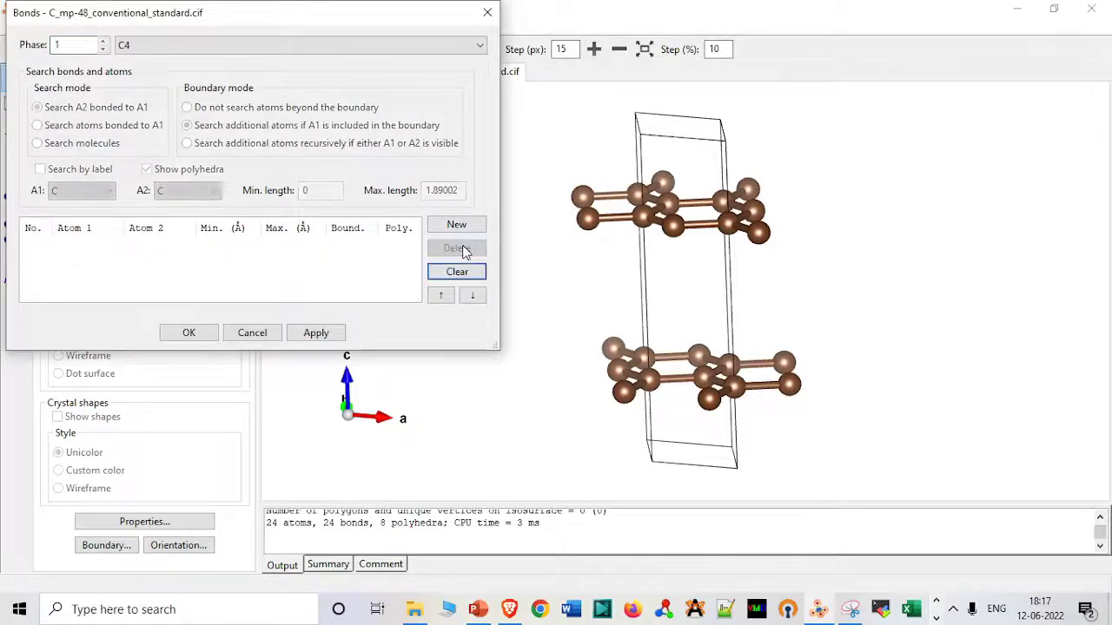
click(316, 332)
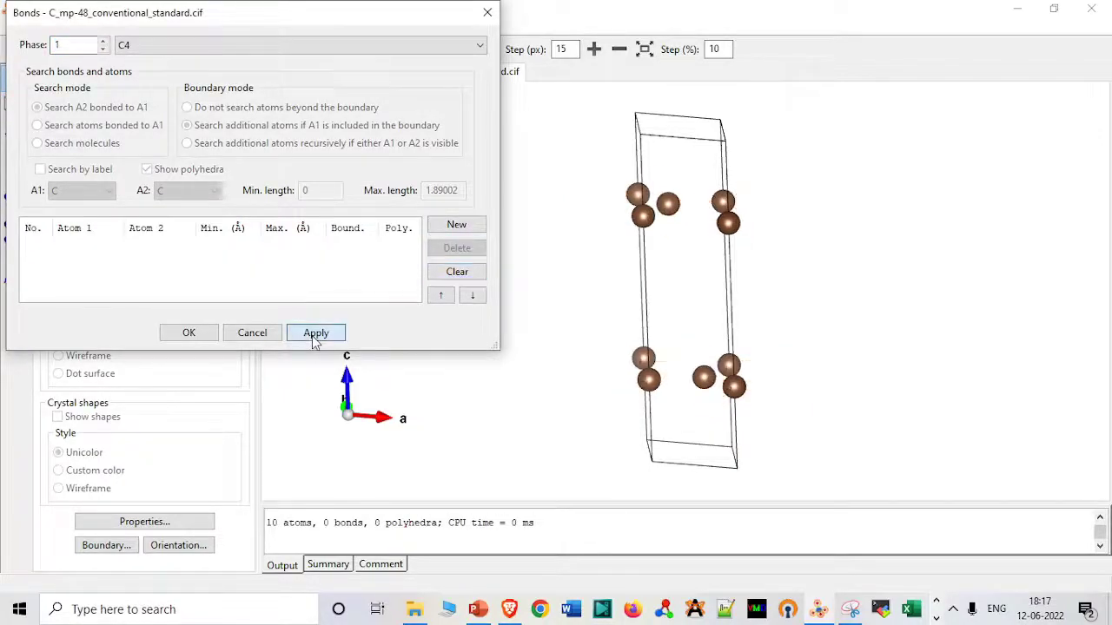
click(189, 337)
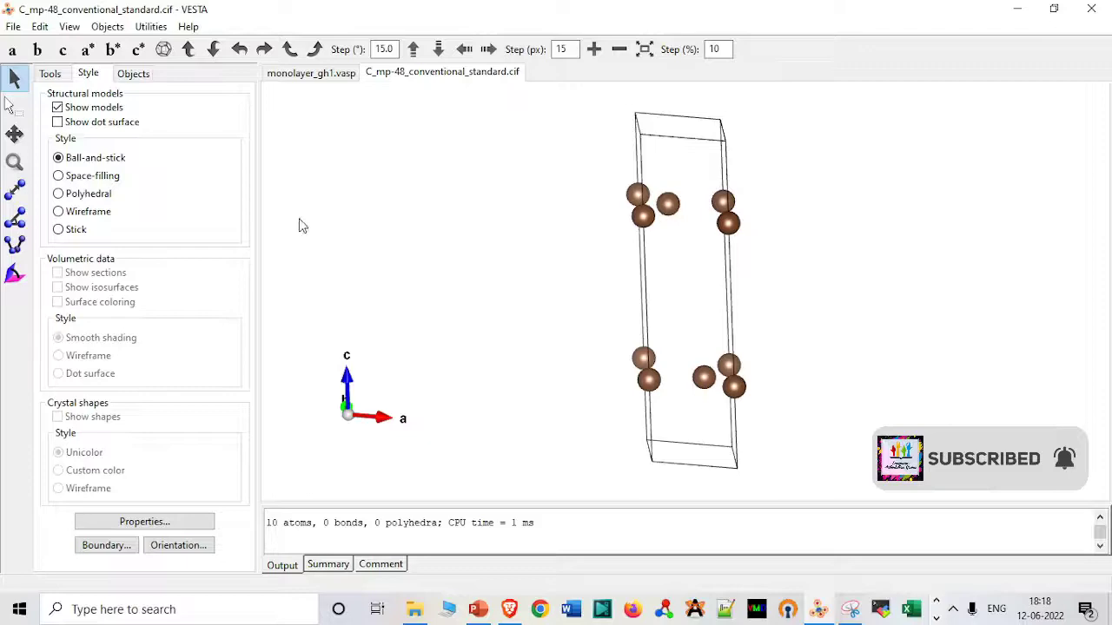
Set up a unit cell transformation for the graphite structure with 2 as the last diagonal element of rotation matrix P.
click(40, 26)
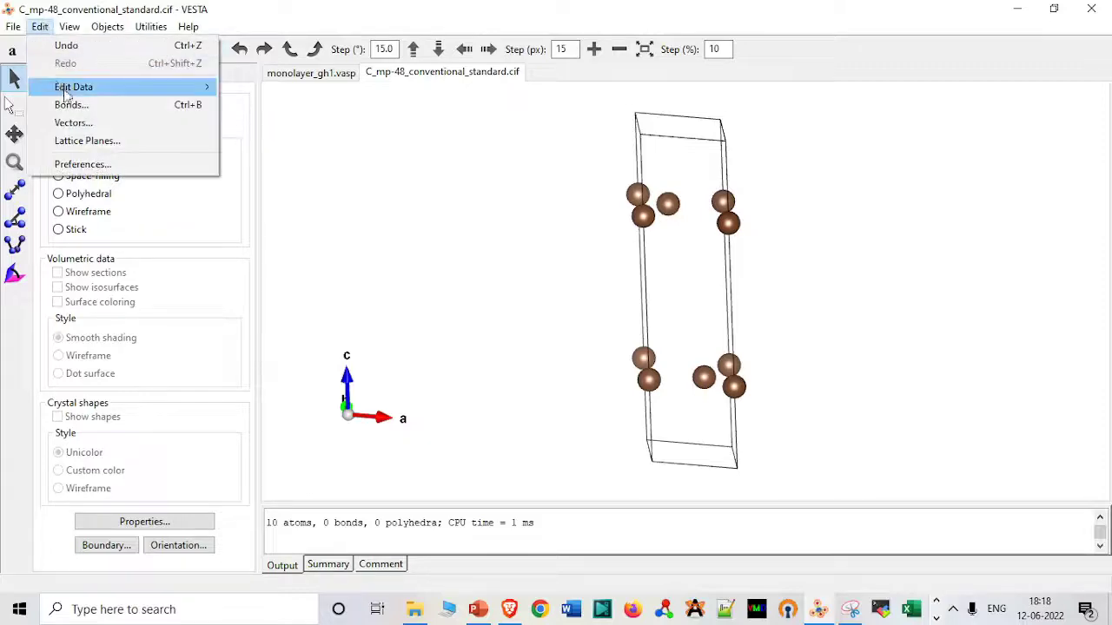
mouse_move(66, 94)
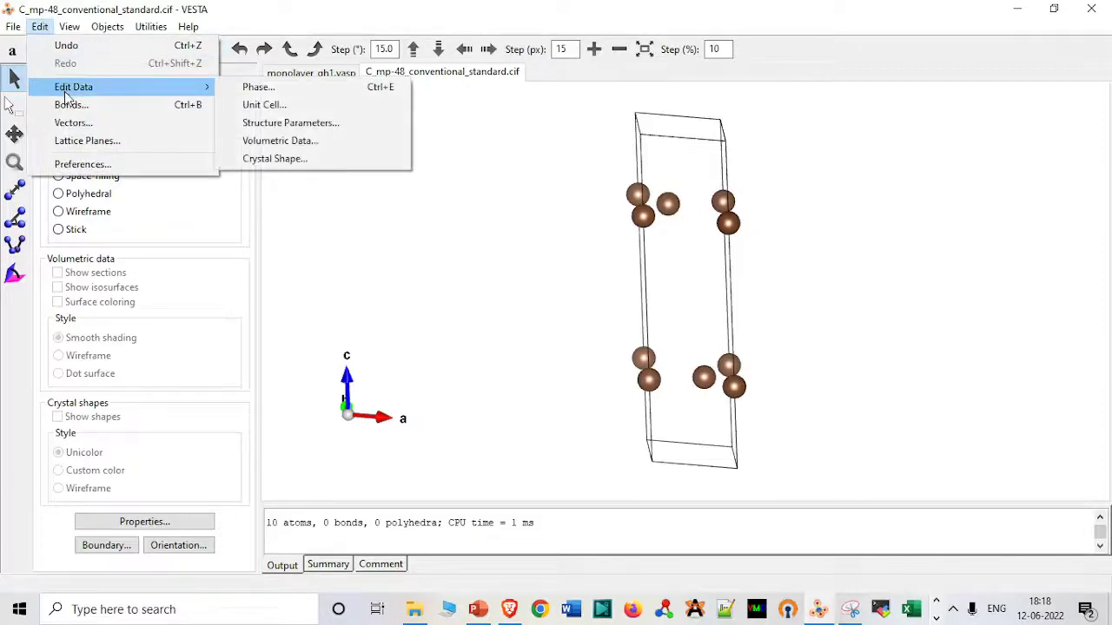
click(254, 126)
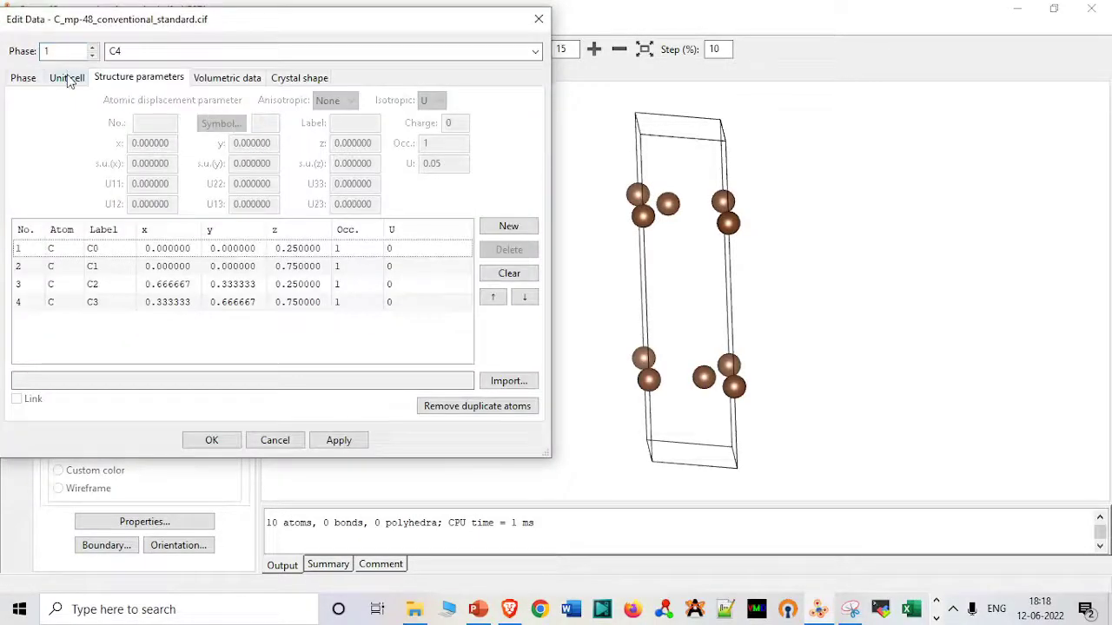
click(68, 78)
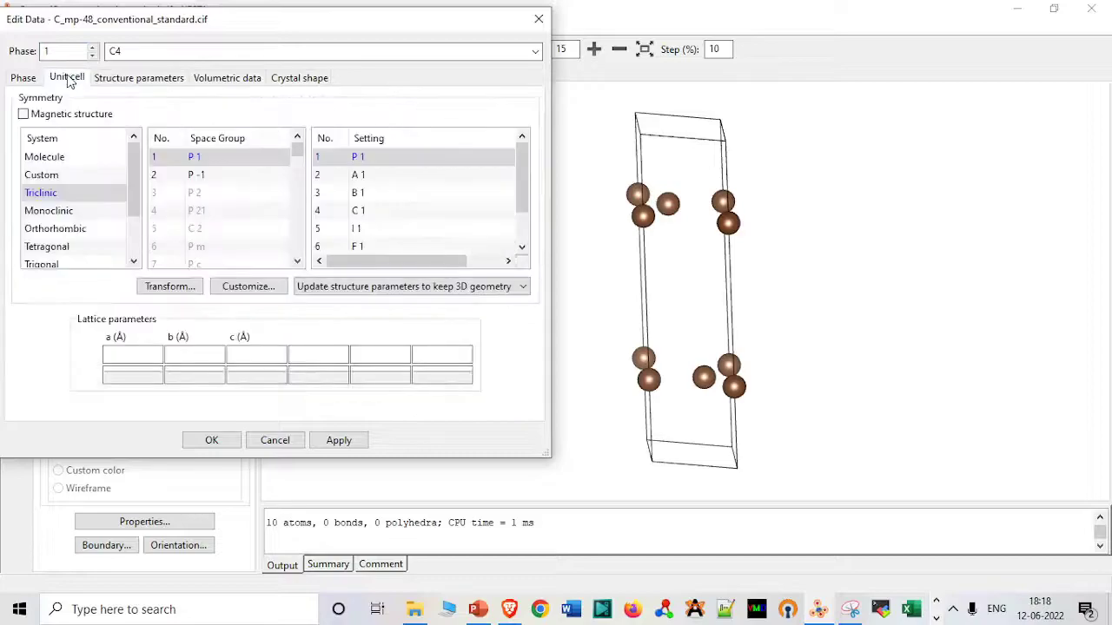
click(173, 290)
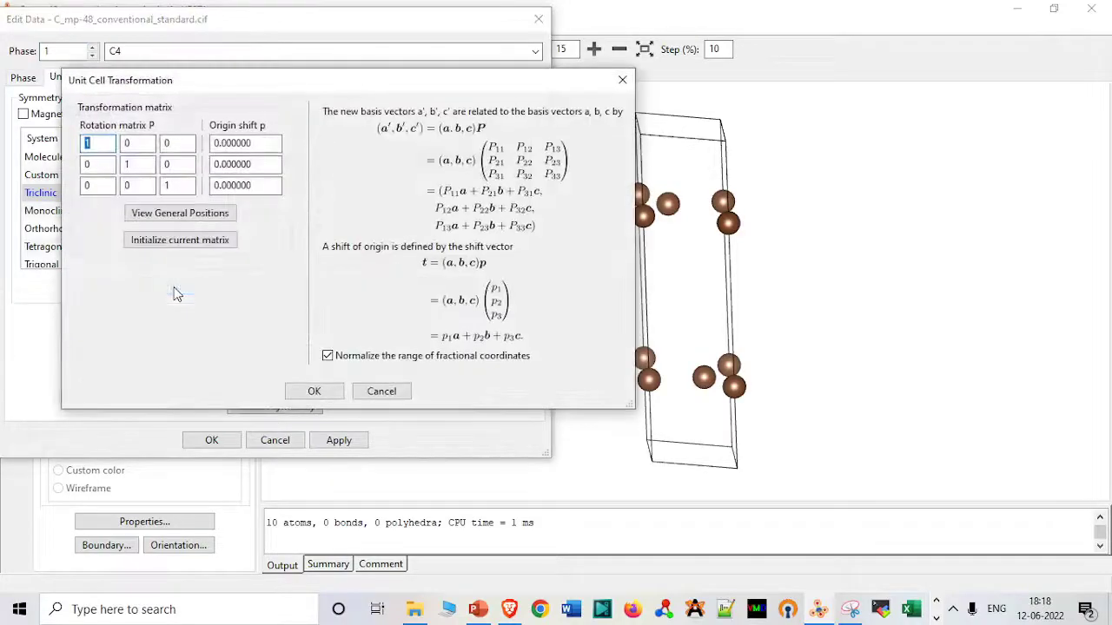
click(181, 184)
key(BackSpace)
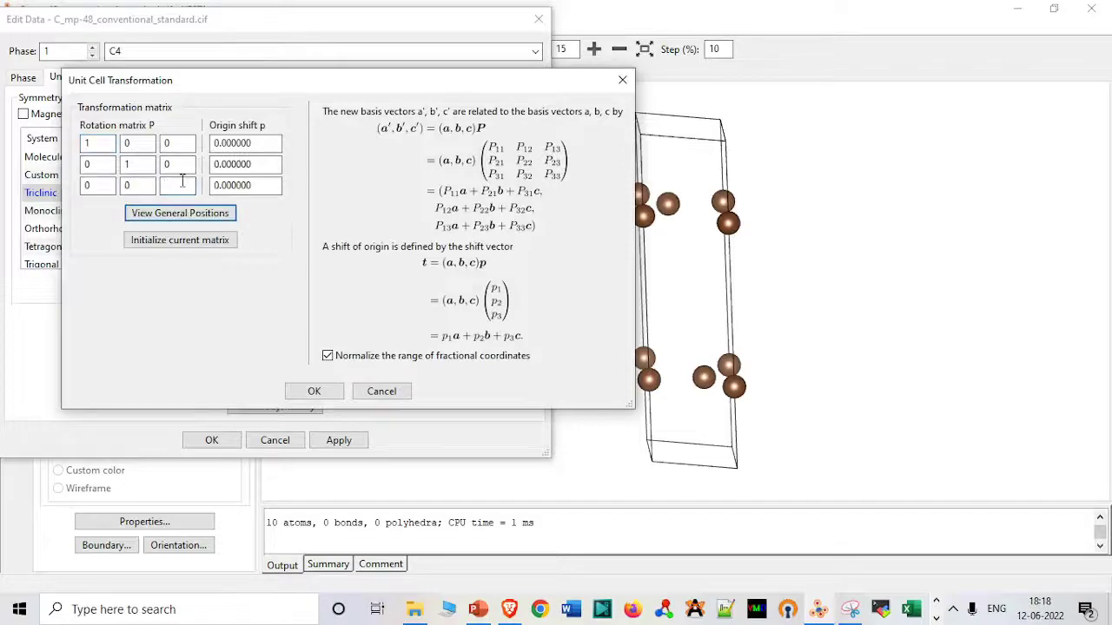
text(2)
Accept the cell volume change, search atoms in the new unit cell and add them as new sites, and apply the transformation.
click(312, 391)
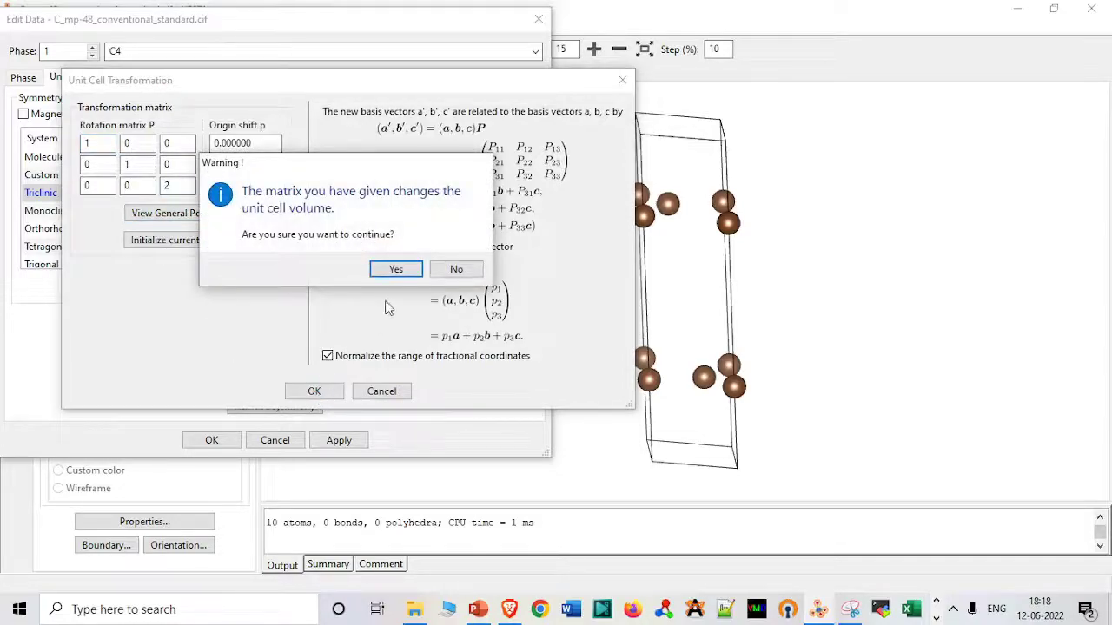
click(396, 270)
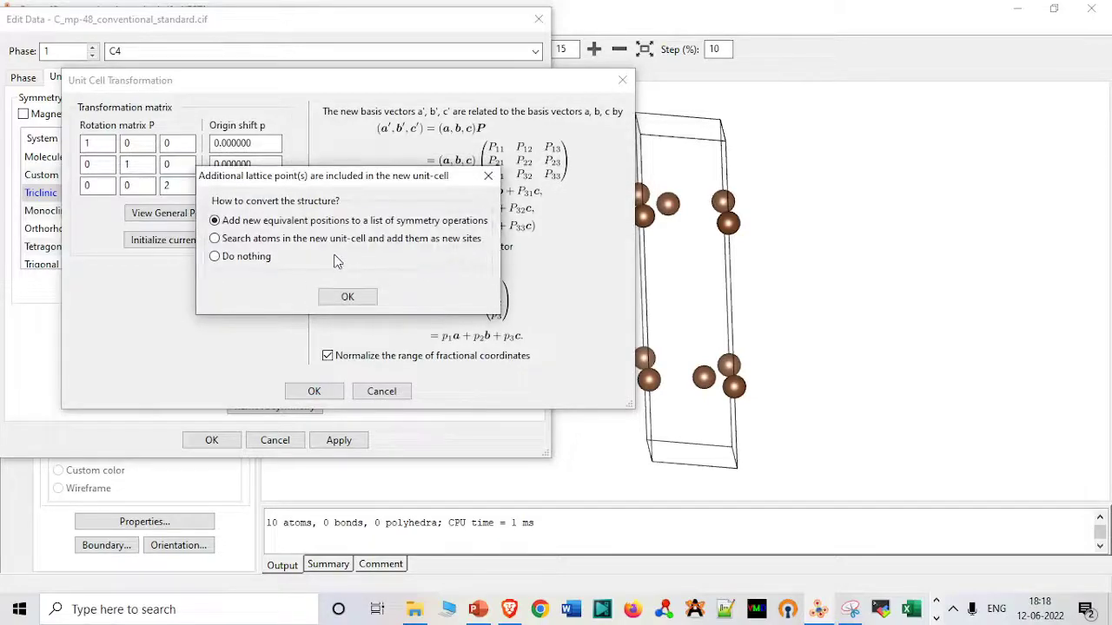
click(334, 240)
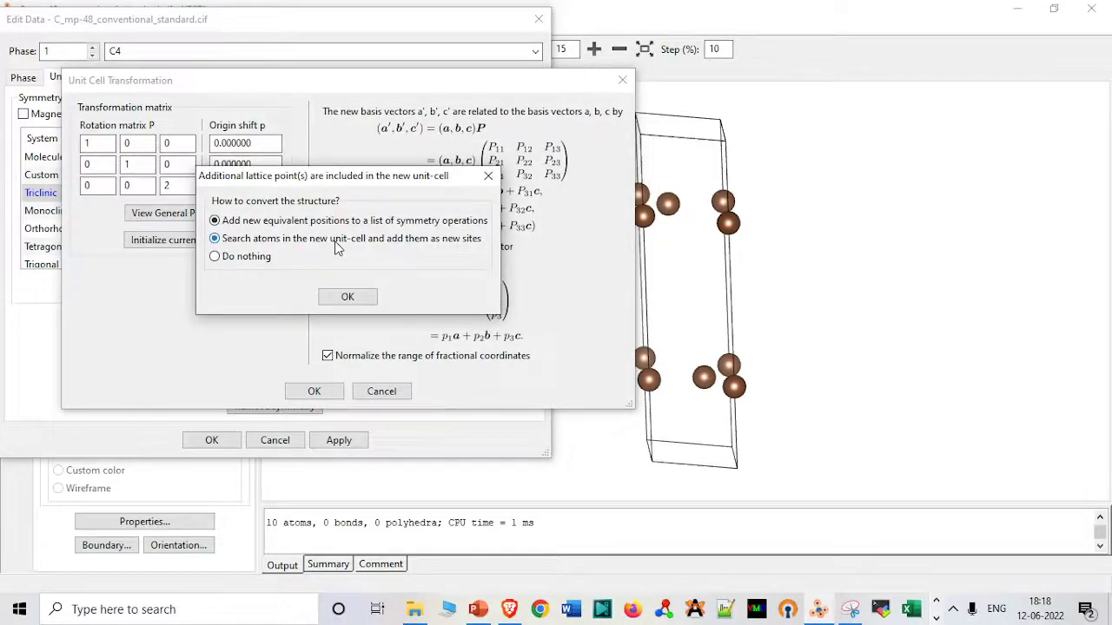
click(348, 298)
click(339, 440)
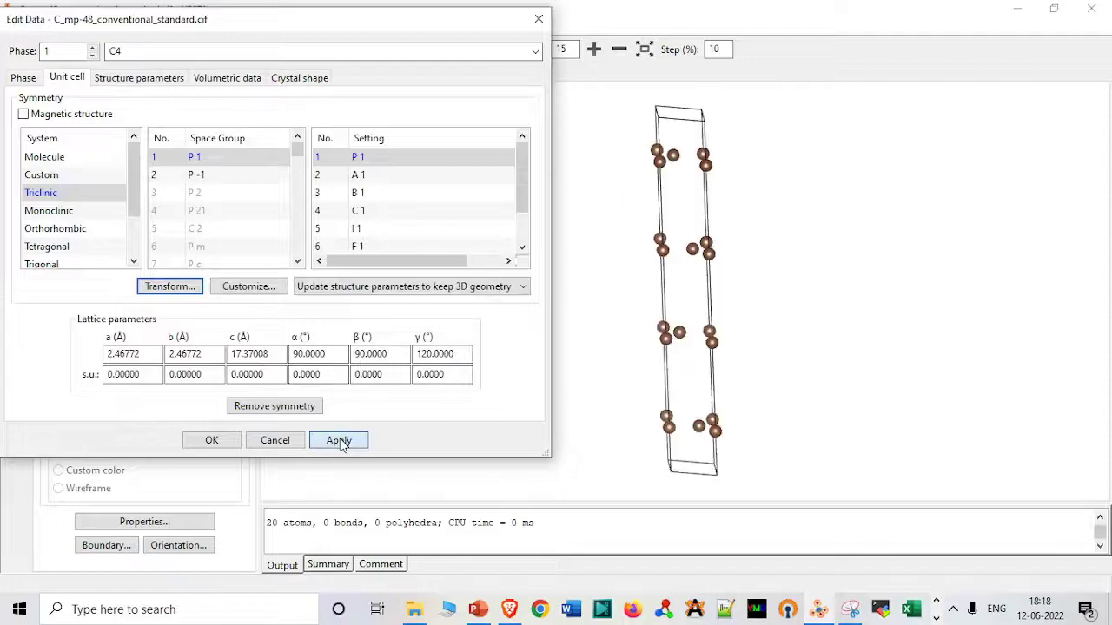
click(228, 441)
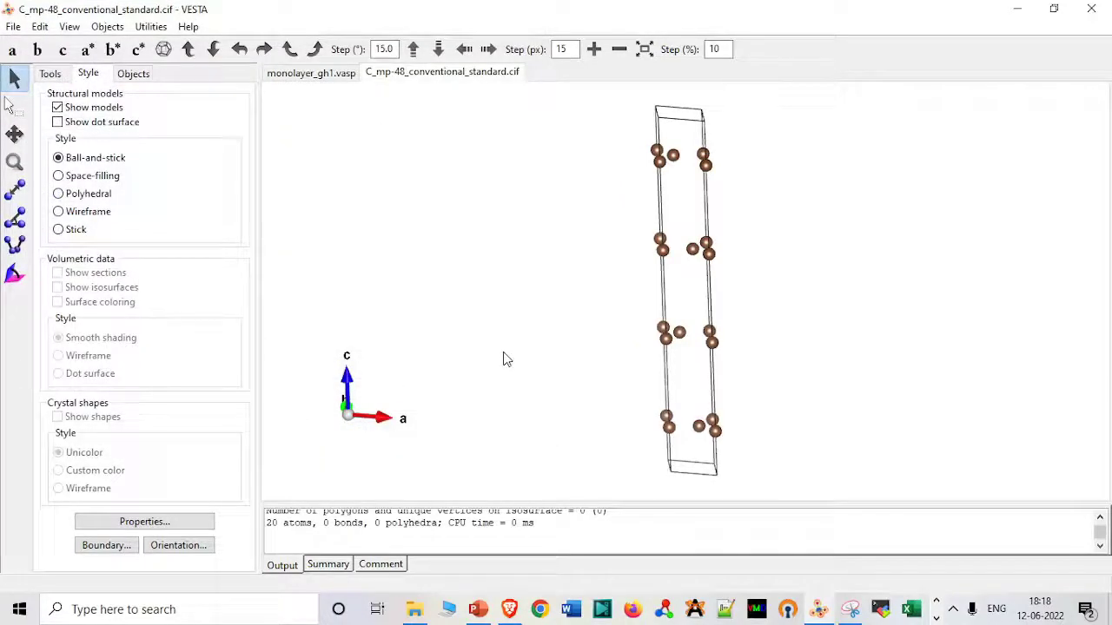
Begin exporting the structure data with VASP (*.vasp;POSCAR) as the file type.
click(13, 27)
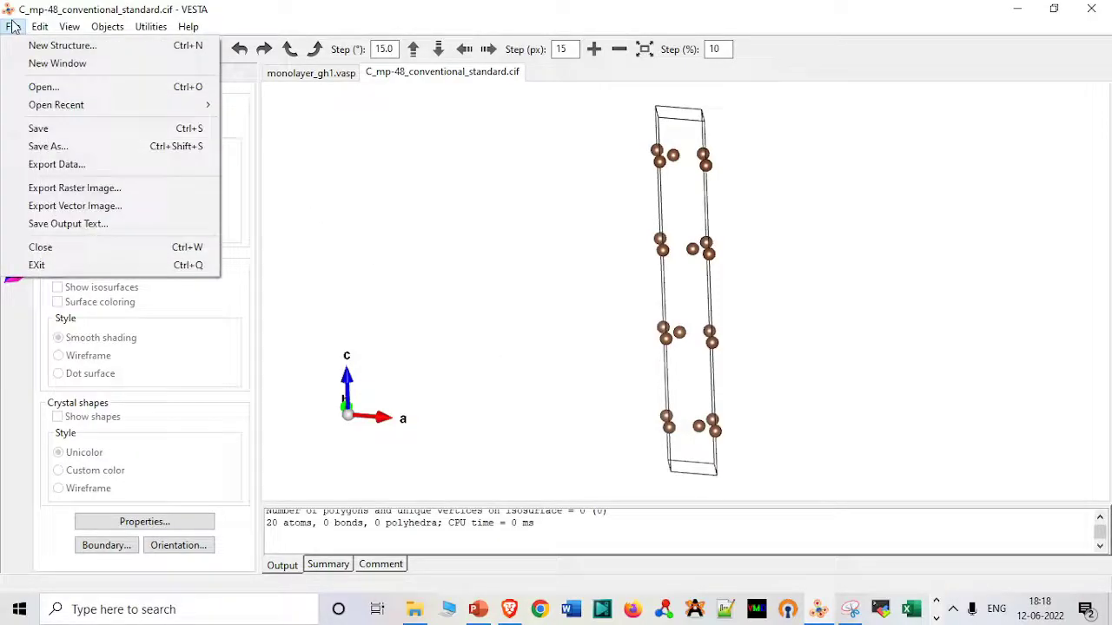
click(87, 164)
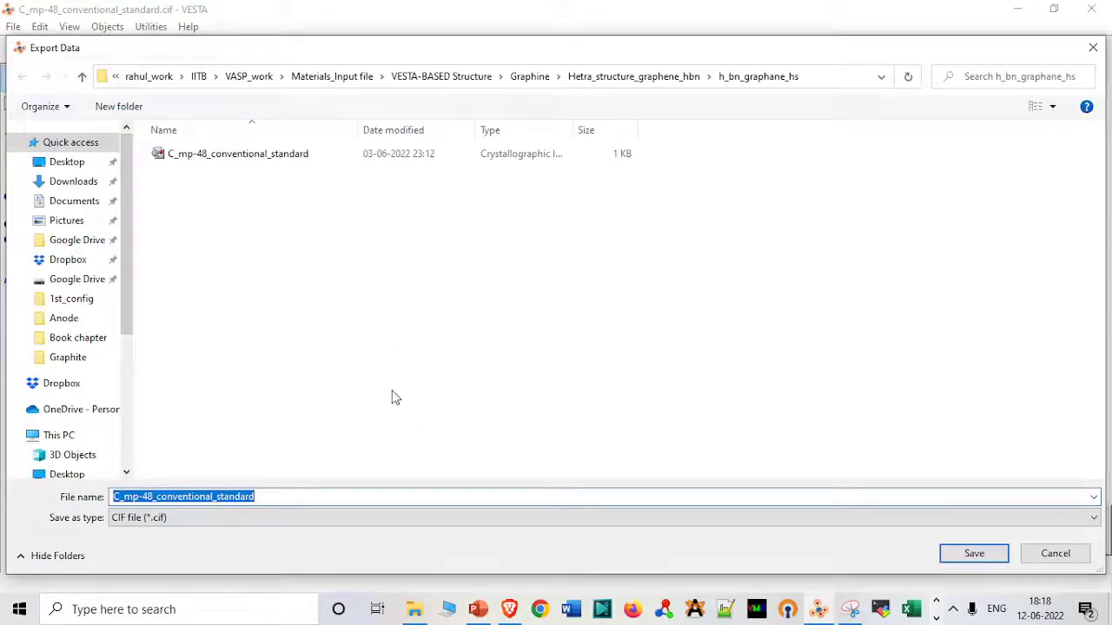
click(360, 518)
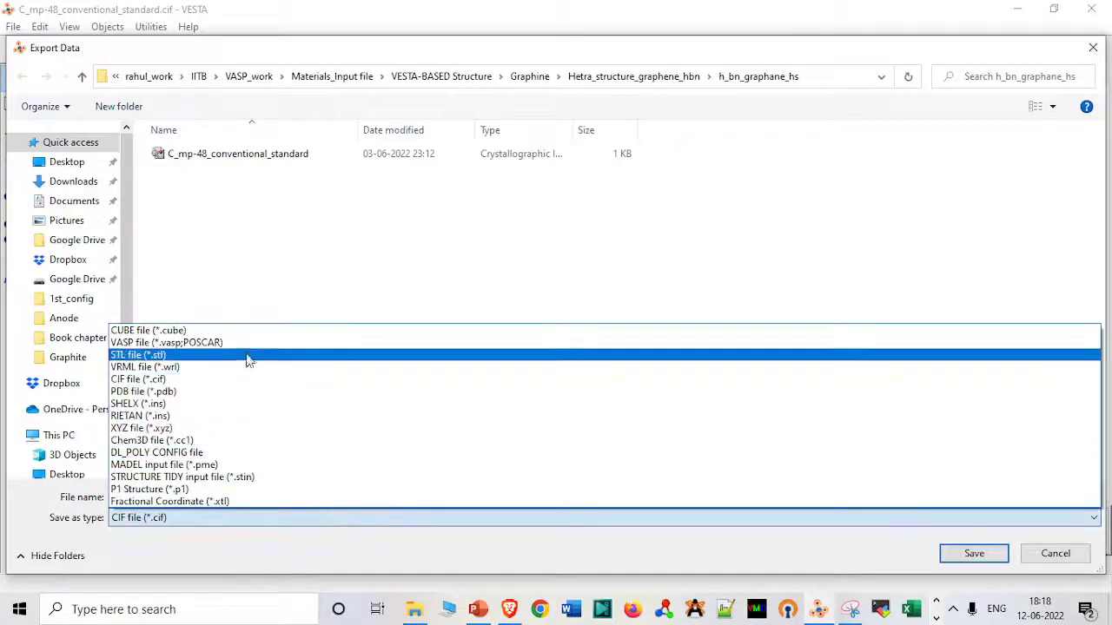
click(249, 344)
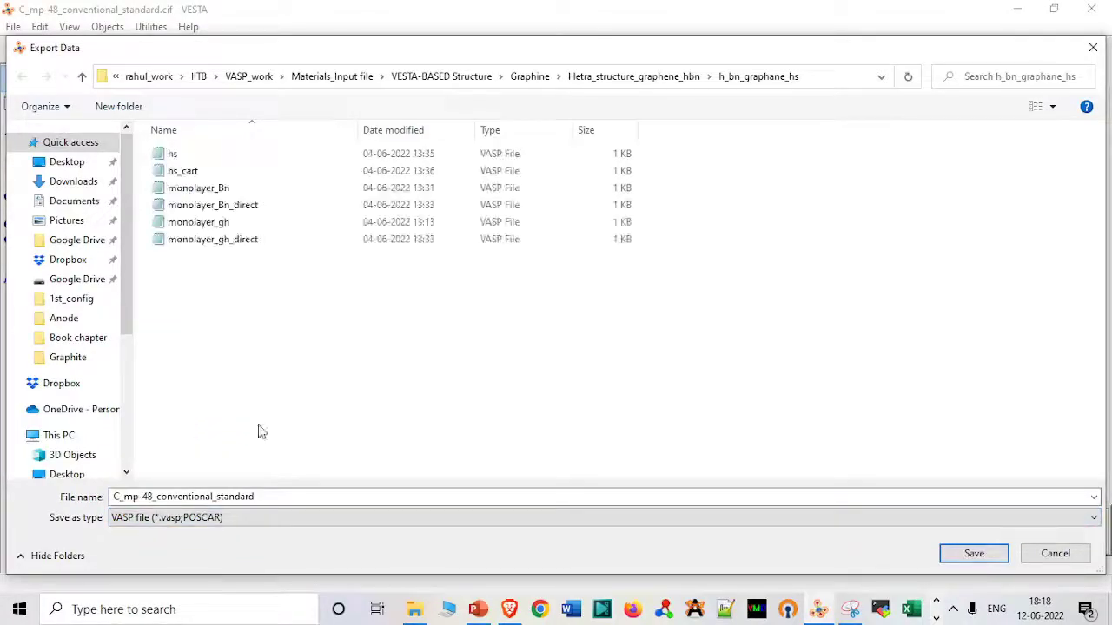
Name the exported file C_4_layers and save it with atomic coordinates written as Cartesian coordinates.
click(276, 497)
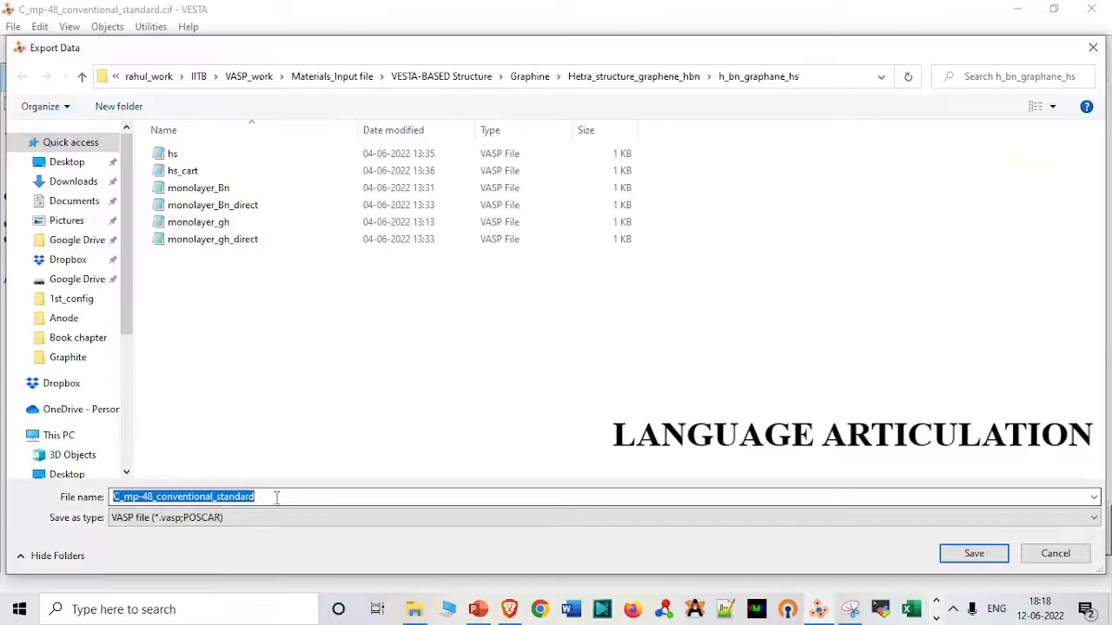
click(277, 497)
key(BackSpace)
key(BackSpace)
key(BackSpace)
key(BackSpace)
key(BackSpace)
key(BackSpace)
key(BackSpace)
key(BackSpace)
key(BackSpace)
key(BackSpace)
key(BackSpace)
key(BackSpace)
key(BackSpace)
key(BackSpace)
key(BackSpace)
key(BackSpace)
key(BackSpace)
key(BackSpace)
key(BackSpace)
key(BackSpace)
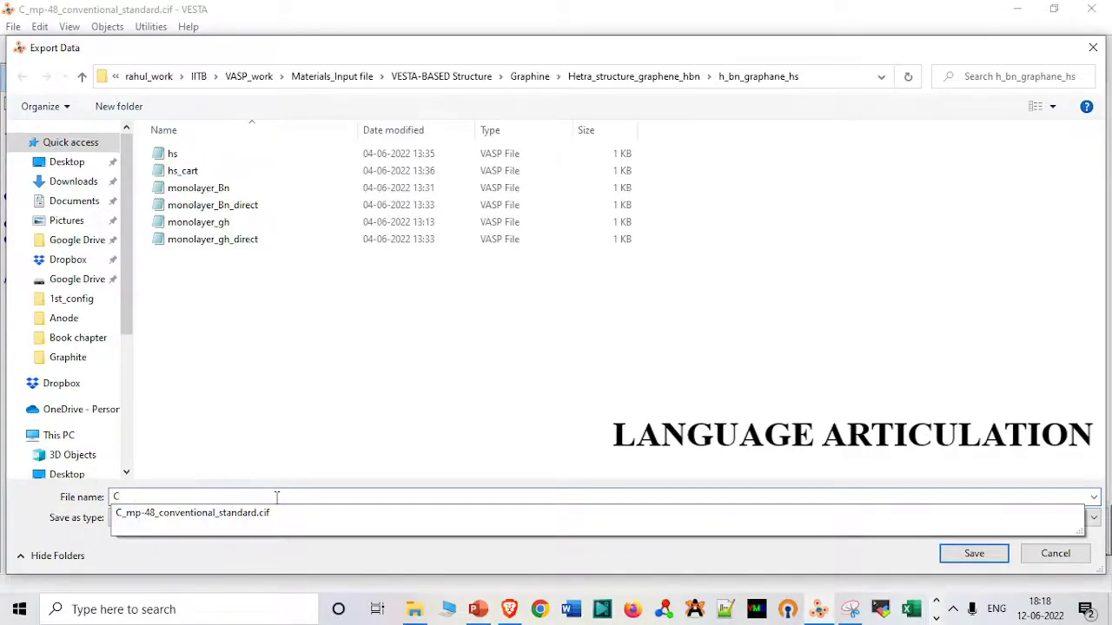
text(_4)
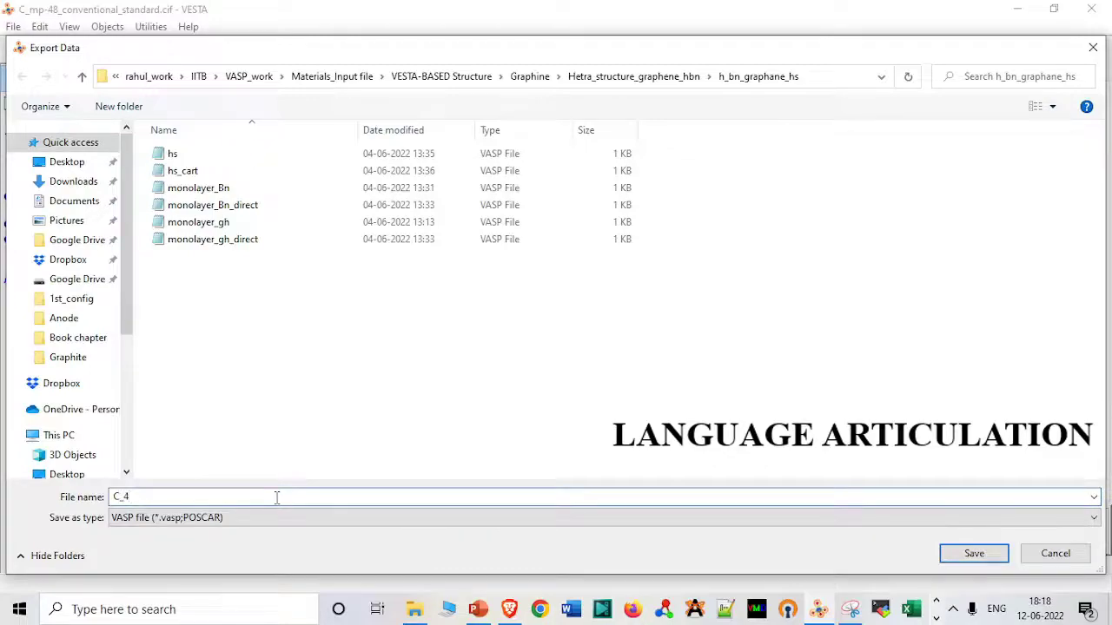
text(layers)
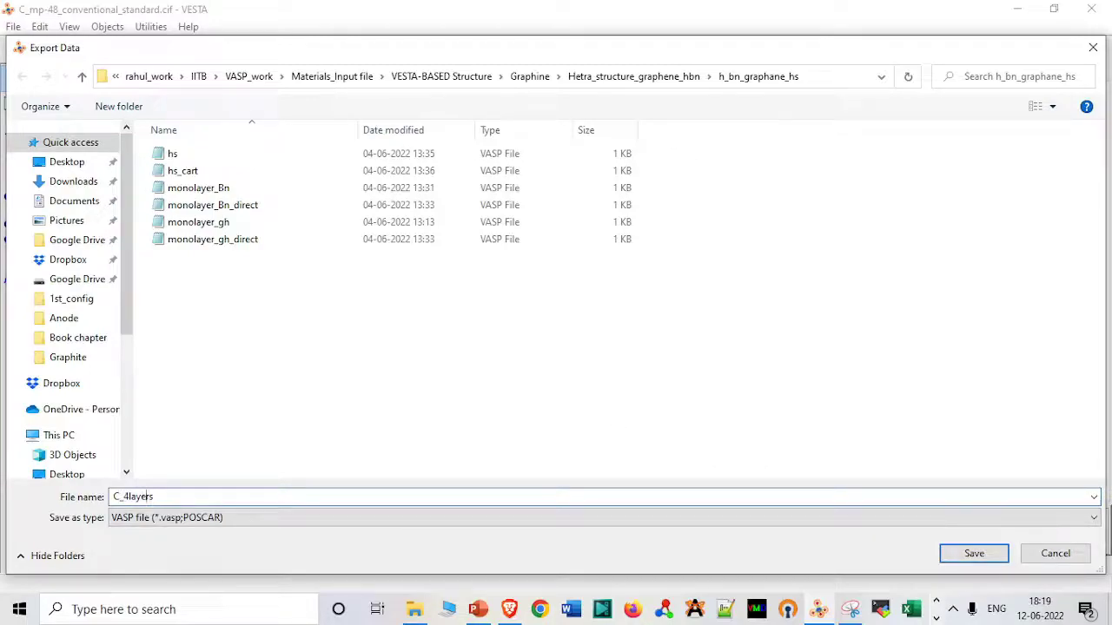
click(130, 496)
text(_)
key(Return)
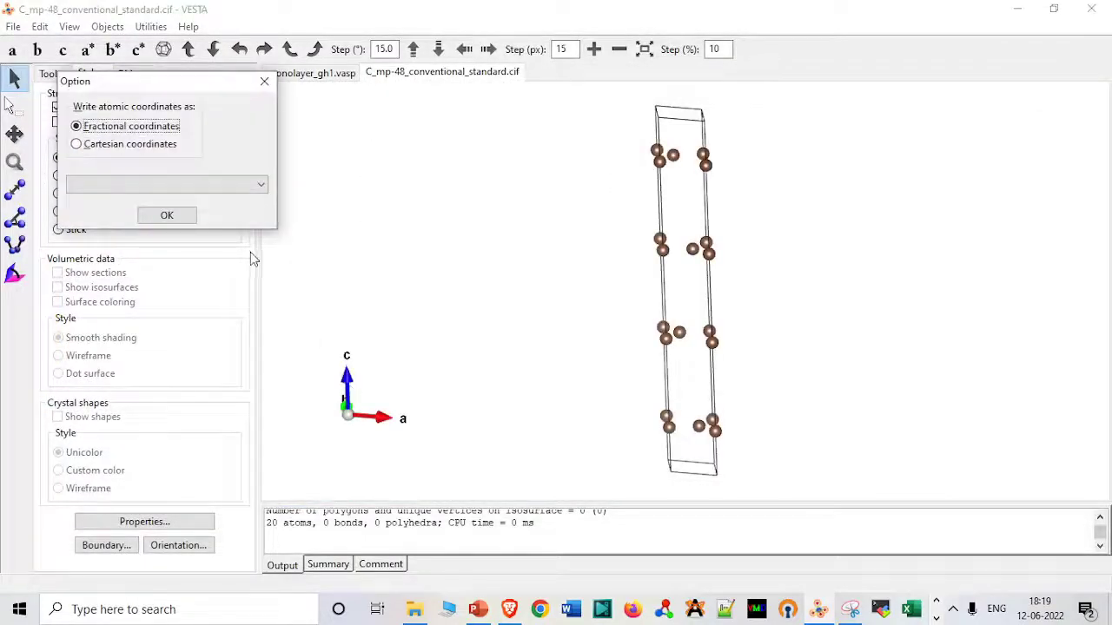
click(151, 149)
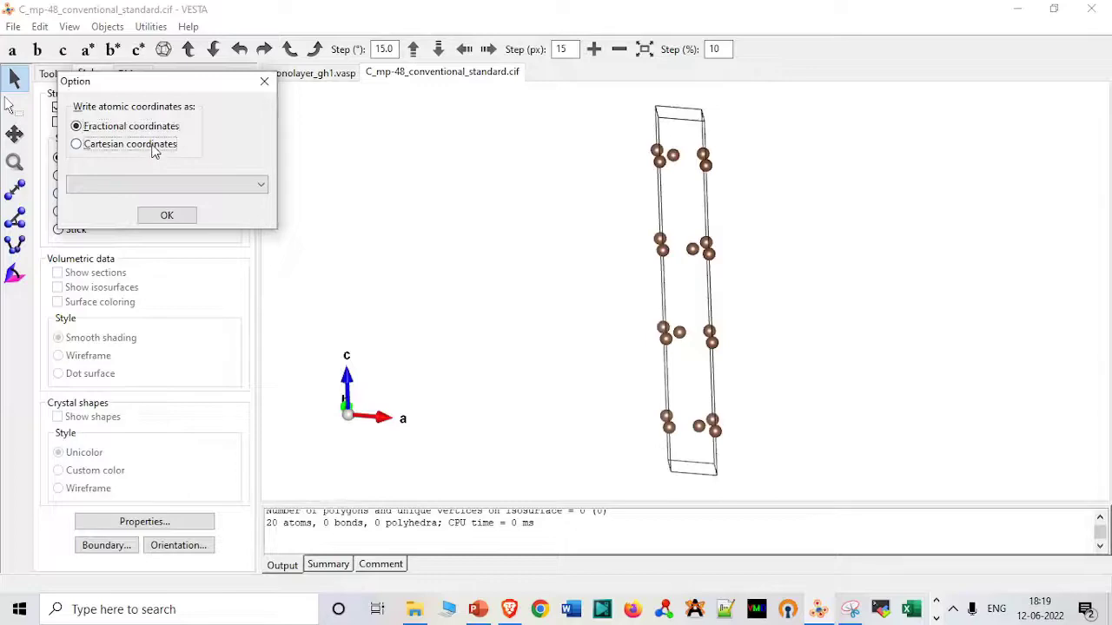
click(166, 216)
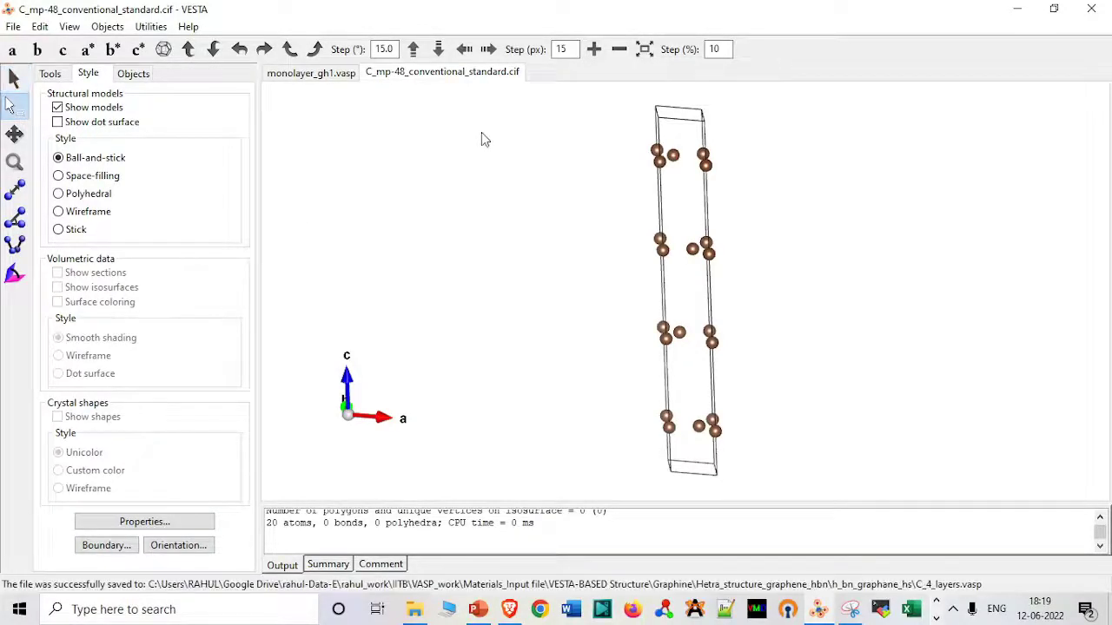
Delete the uppermost layer of carbon atoms in the elongated cell and turn on labels for all C sites.
drag(640, 130, 734, 208)
key(Delete)
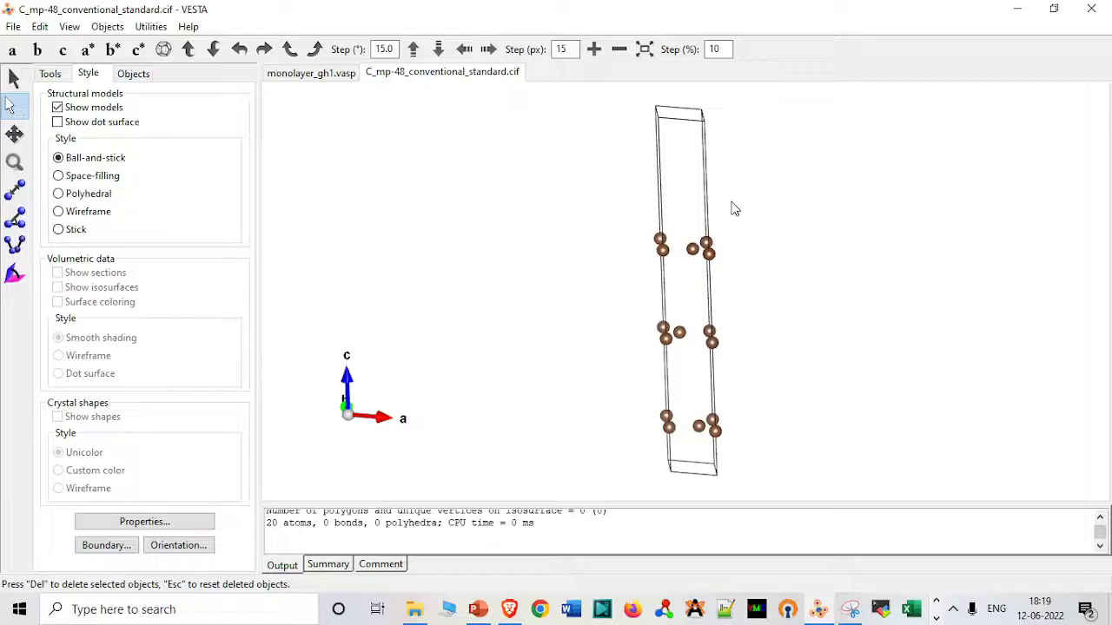
click(135, 73)
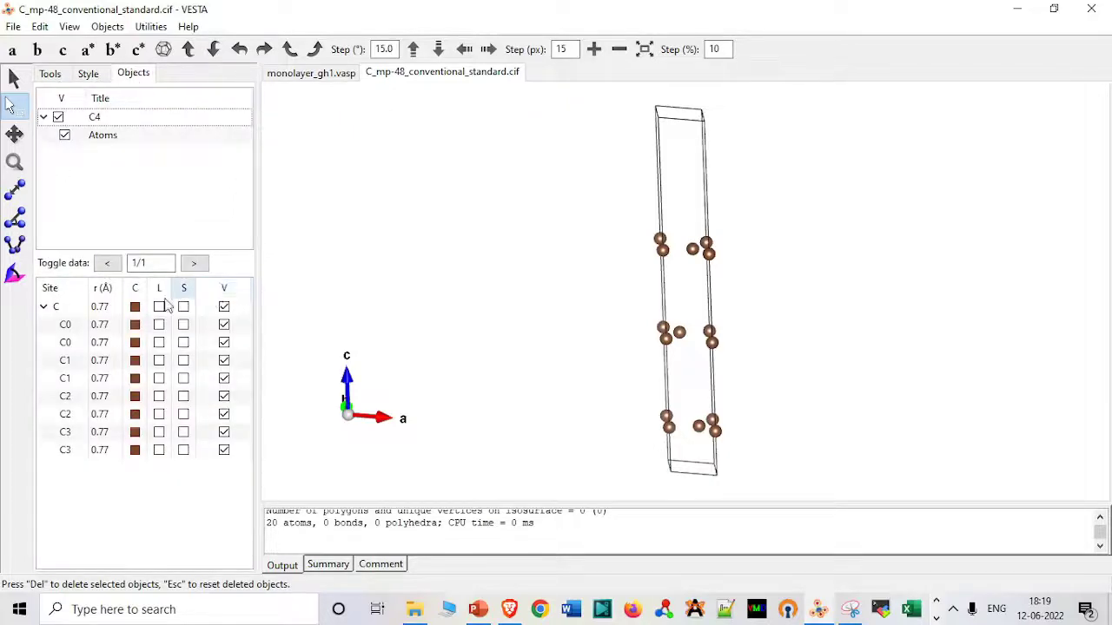
click(158, 307)
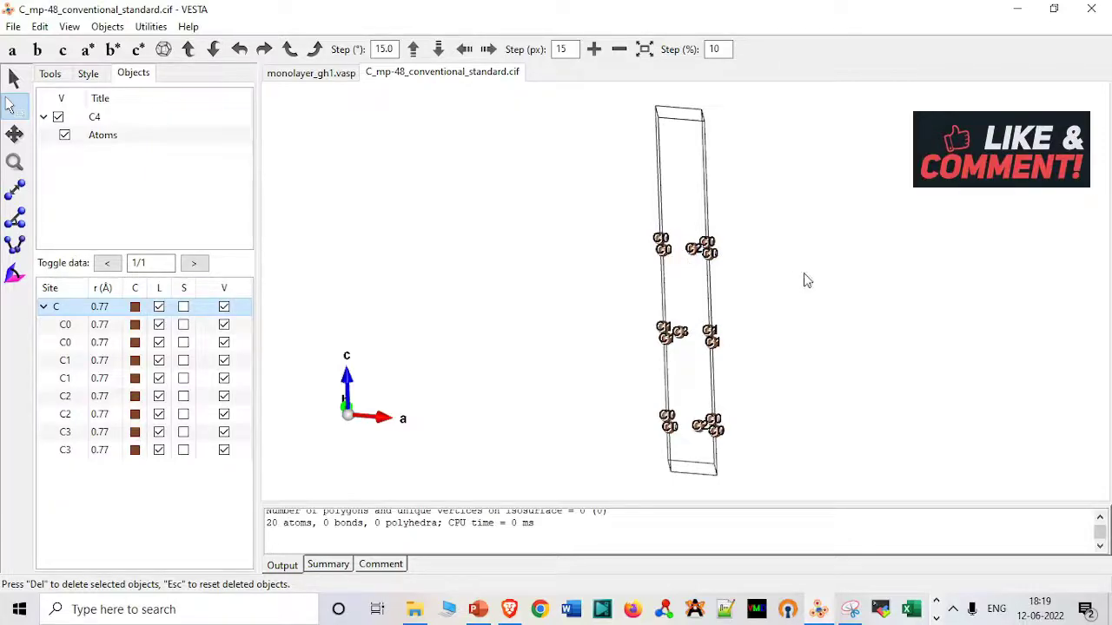
Turn off the labels for all C sites and delete the two atoms on the uppermost layer's far a-side cell edge.
click(158, 307)
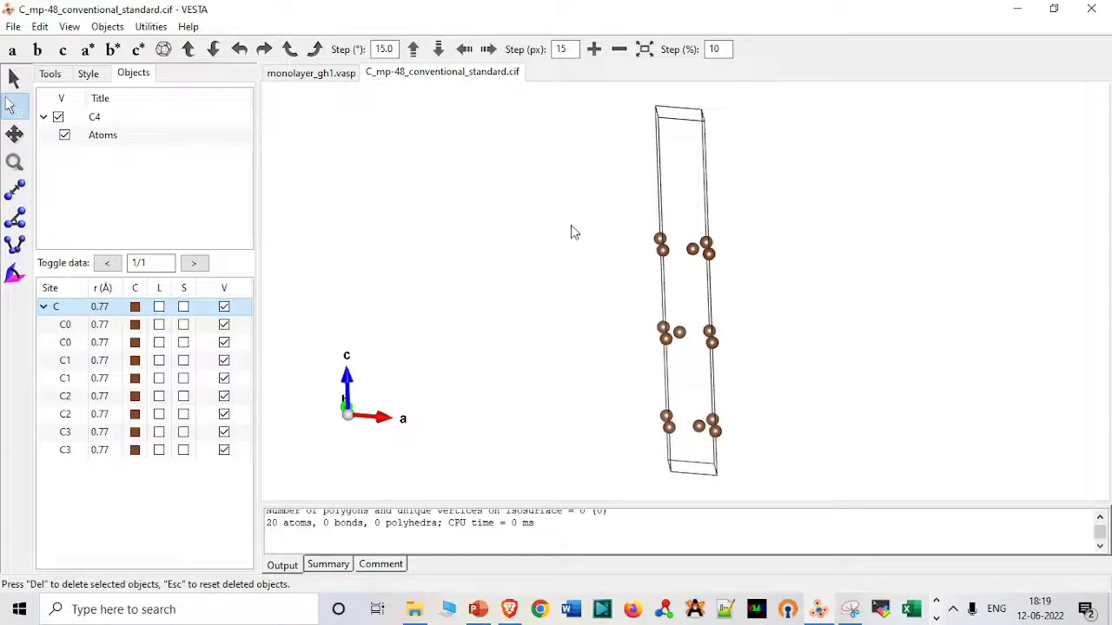
click(12, 106)
drag(703, 233, 755, 444)
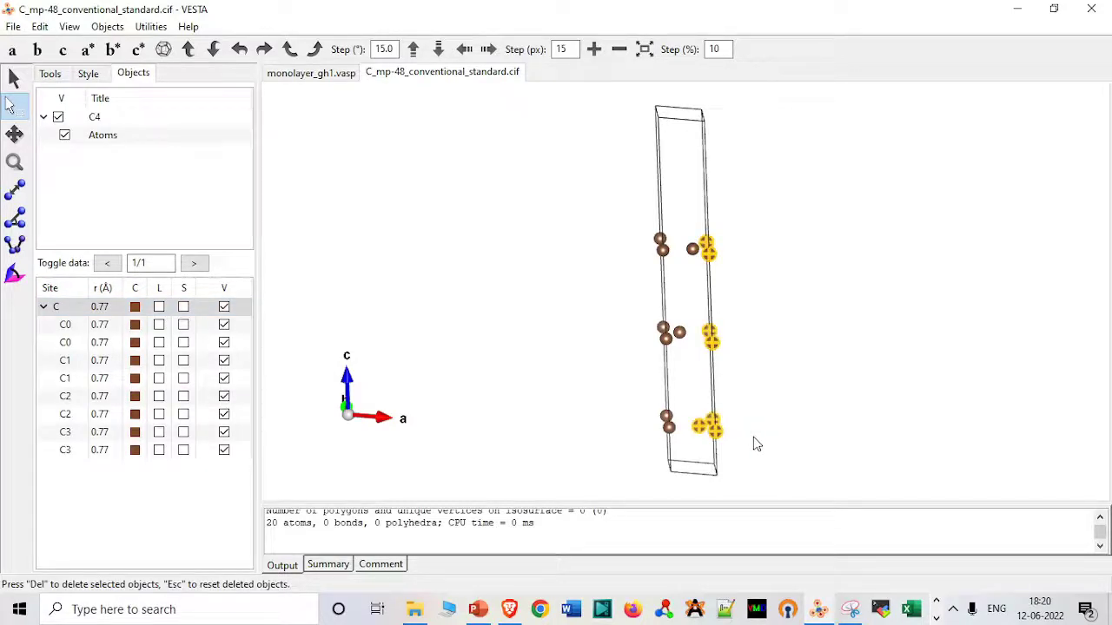
click(730, 304)
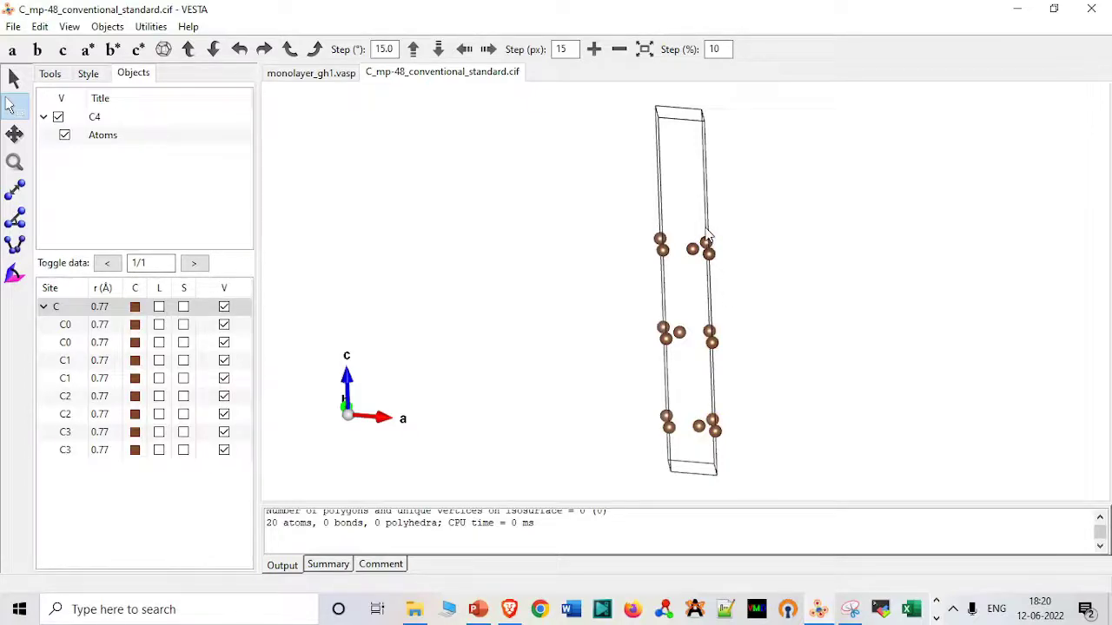
click(708, 250)
click(721, 268)
click(708, 252)
key(Delete)
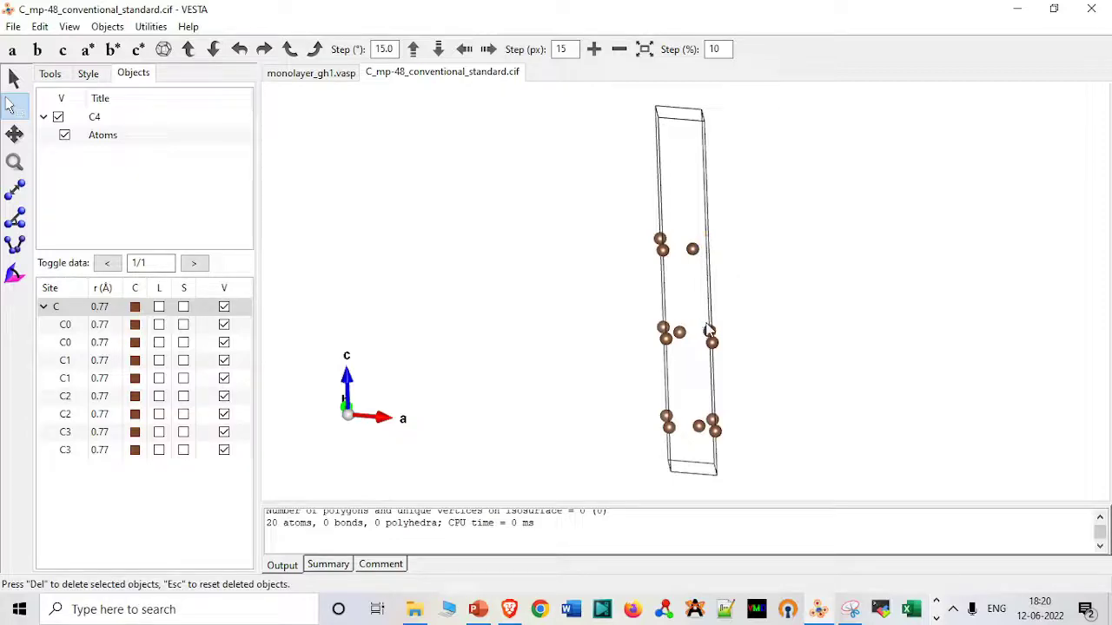
Delete the atoms on the far a-side cell edge in the middle and lowest carbon layers.
click(713, 345)
key(Delete)
drag(710, 407, 735, 453)
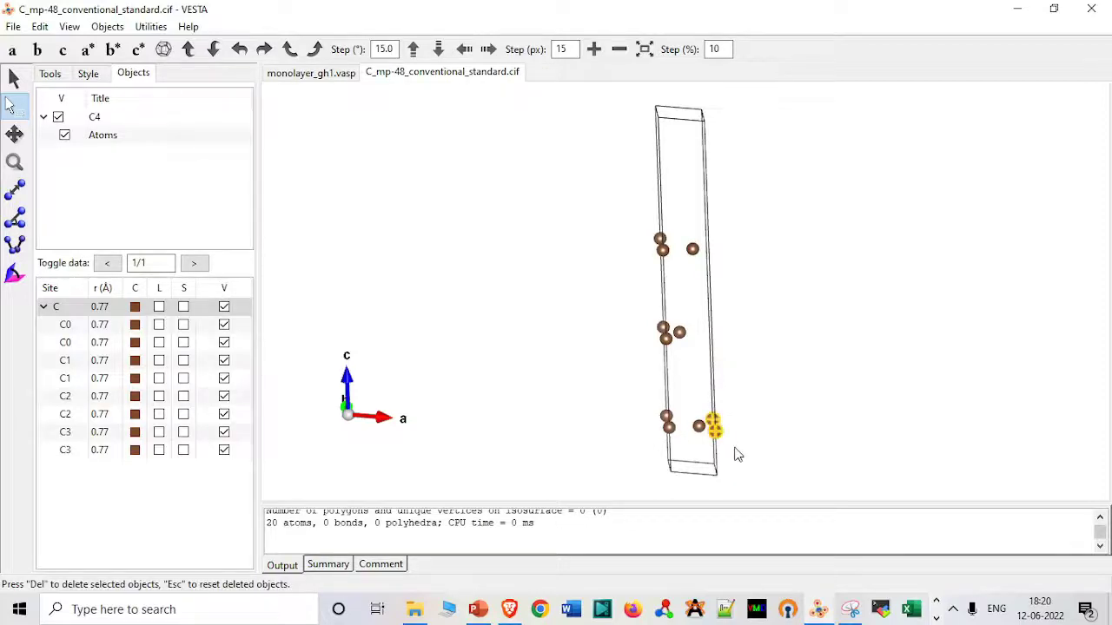
key(Delete)
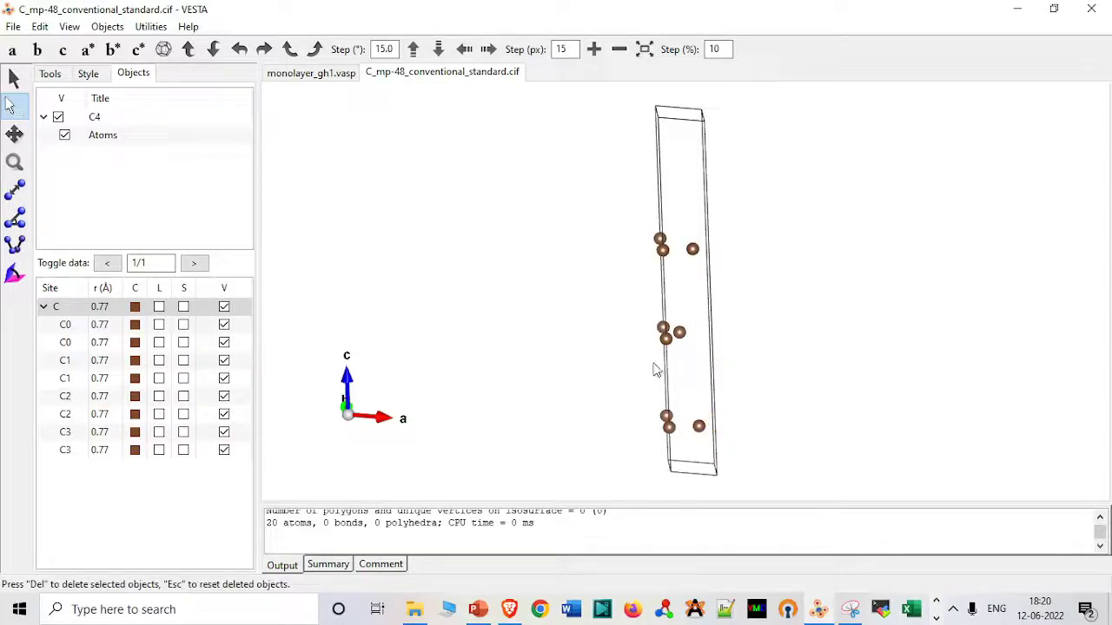
Delete the rear corner atom on the origin-side cell edge in each carbon layer, leaving two atoms per layer.
click(662, 416)
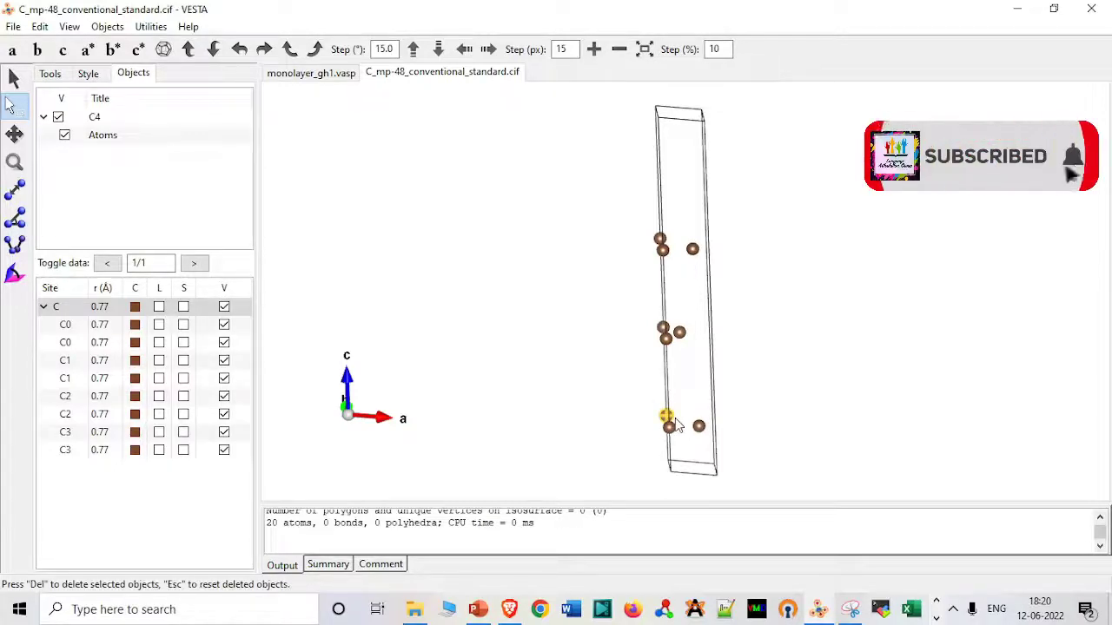
key(Delete)
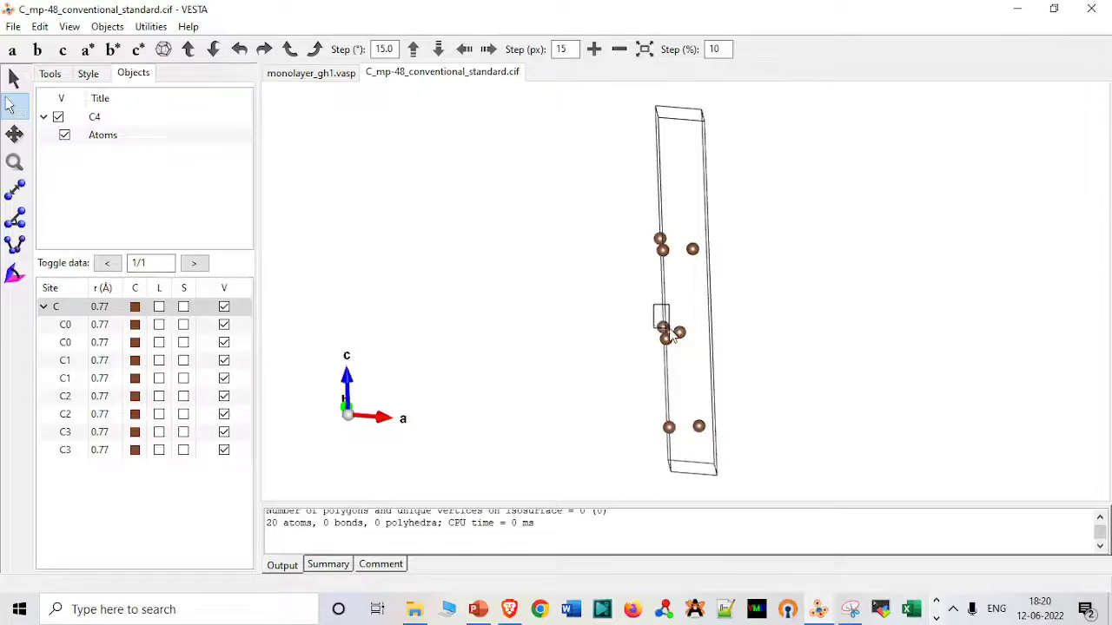
click(665, 330)
key(Delete)
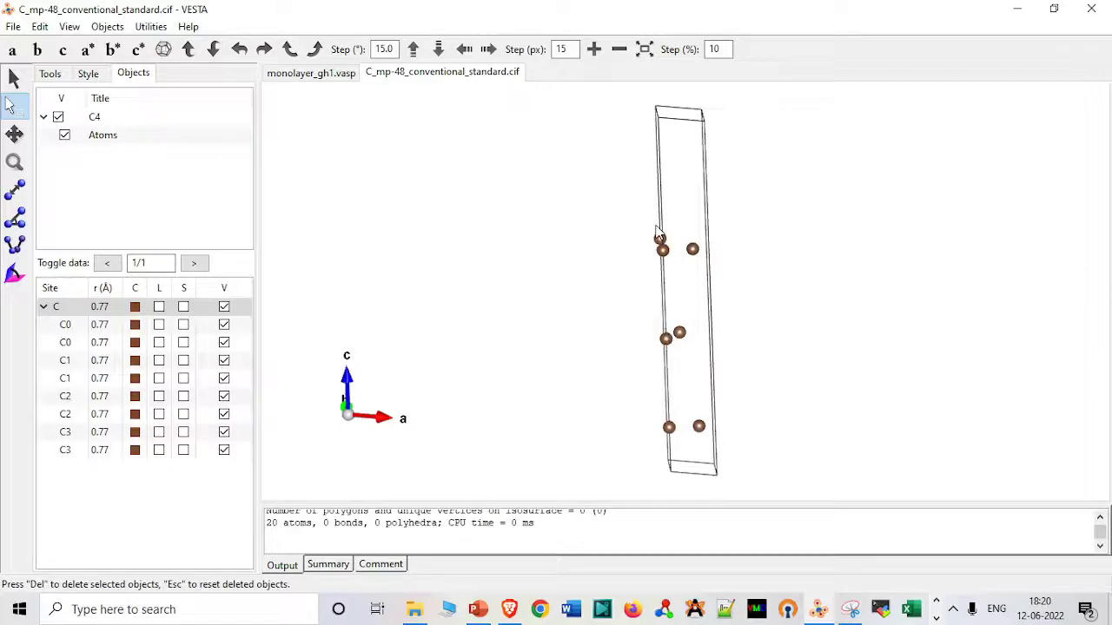
click(660, 238)
key(Delete)
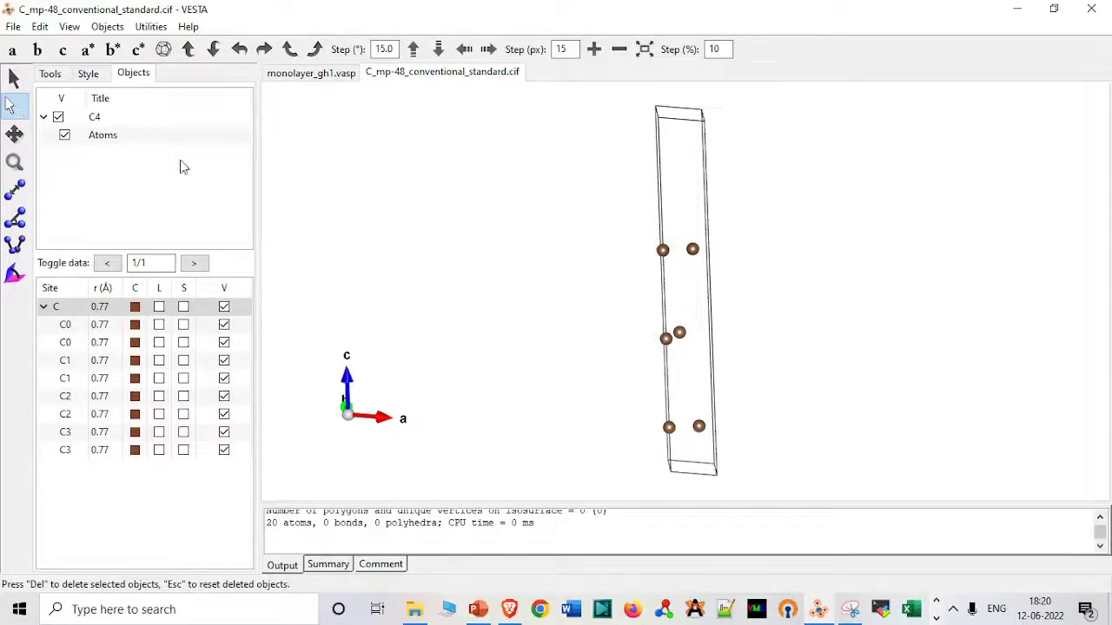
click(14, 78)
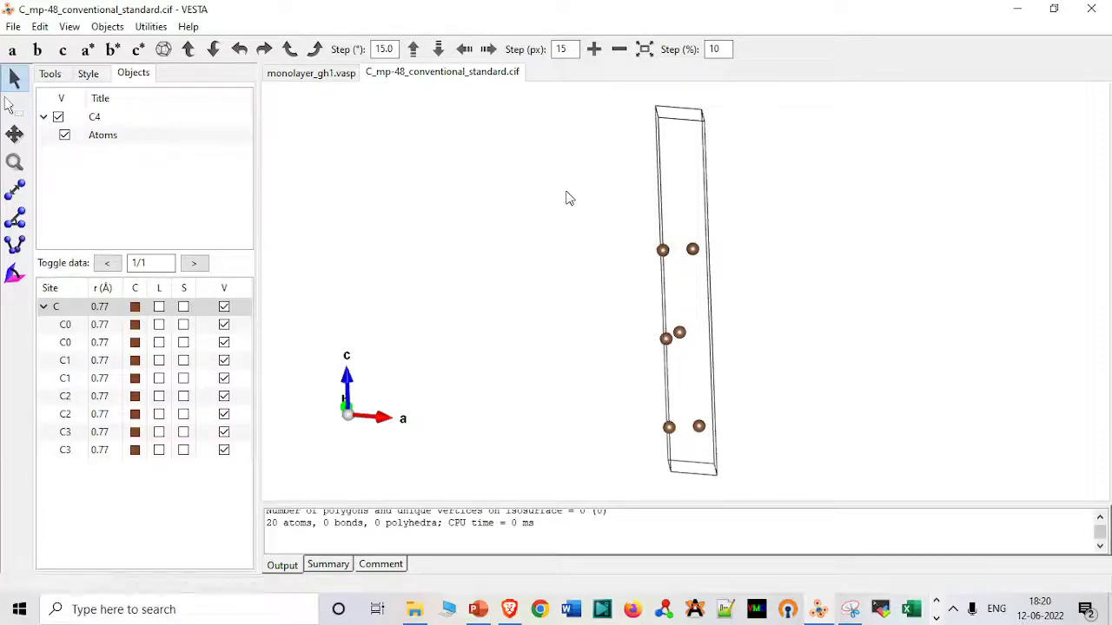
mouse_move(566, 198)
mouse_down()
mouse_move(566, 229)
mouse_move(573, 204)
mouse_move(563, 203)
mouse_up()
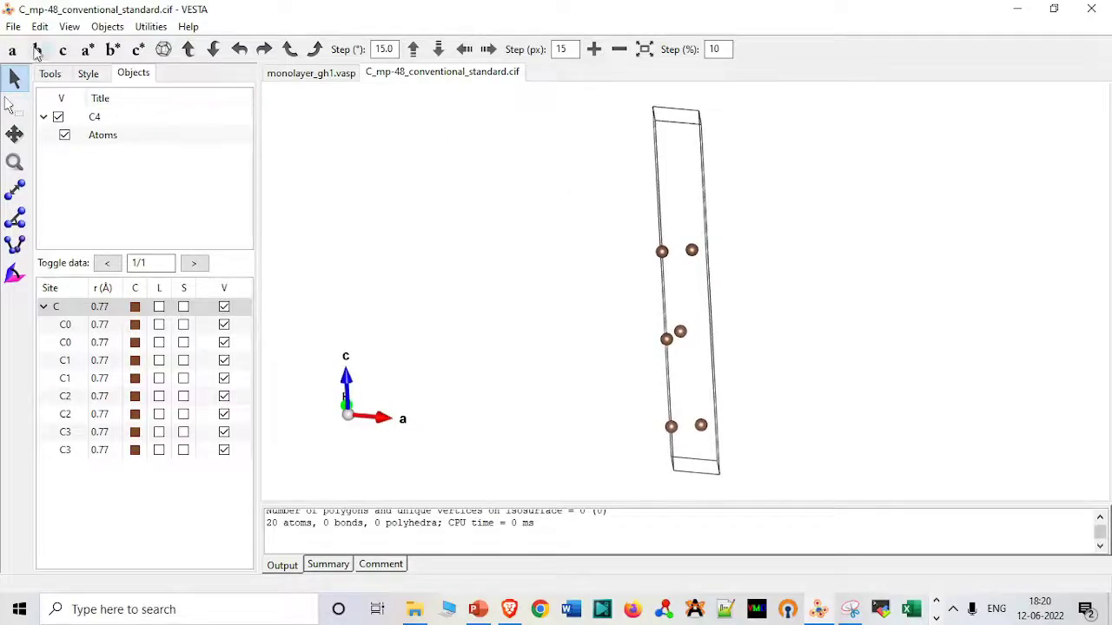
Begin exporting the trimmed structure's data with XYZ file (*.xyz) as the file type.
click(13, 26)
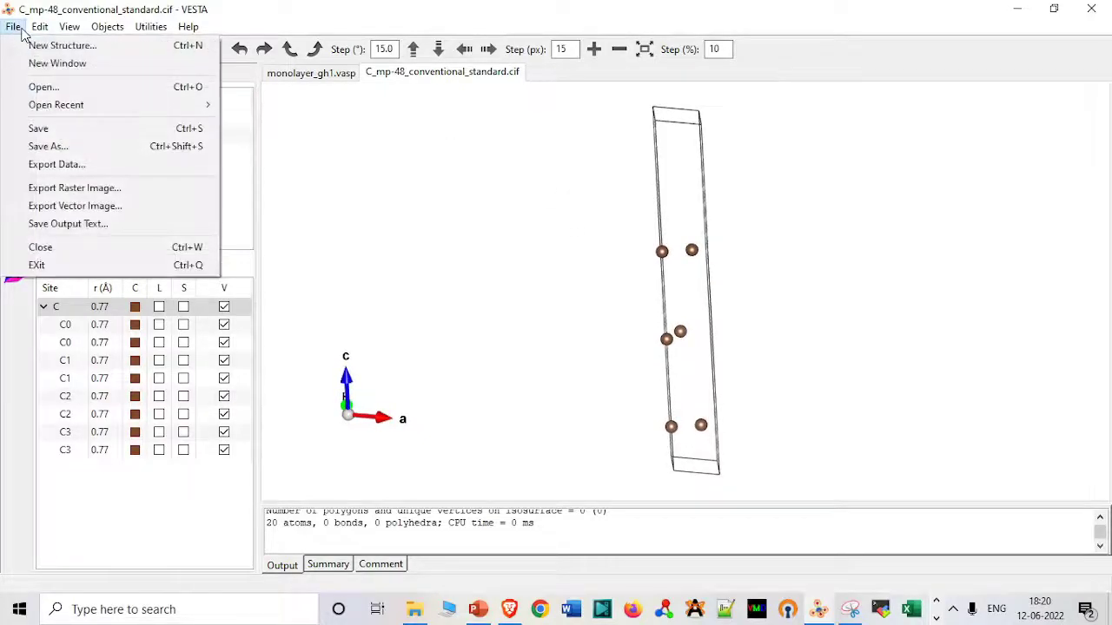
click(65, 166)
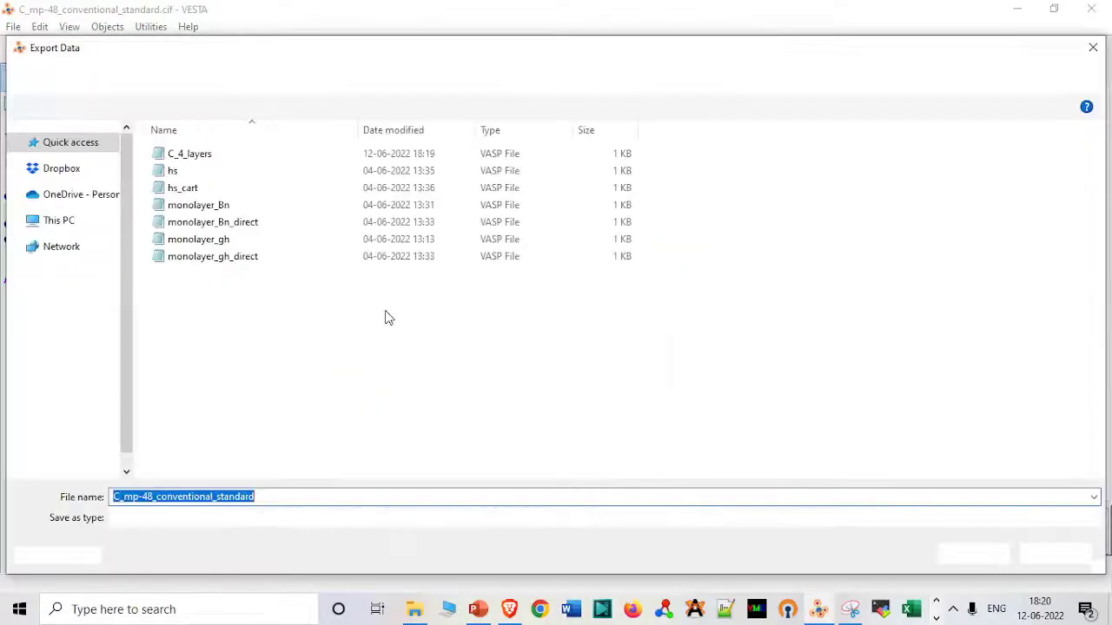
click(287, 517)
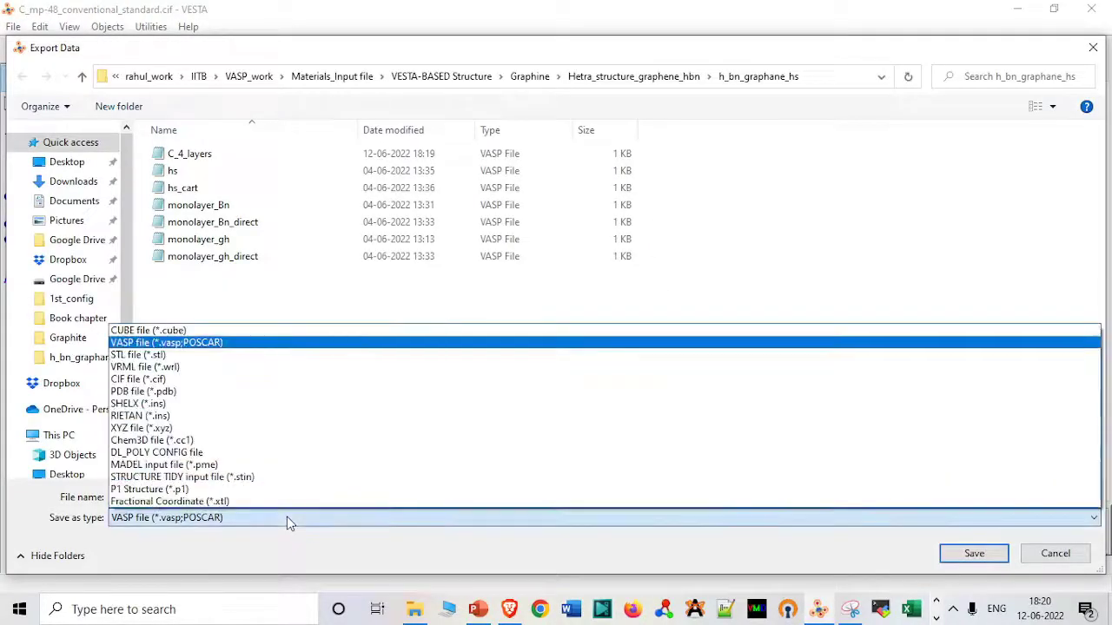
click(217, 430)
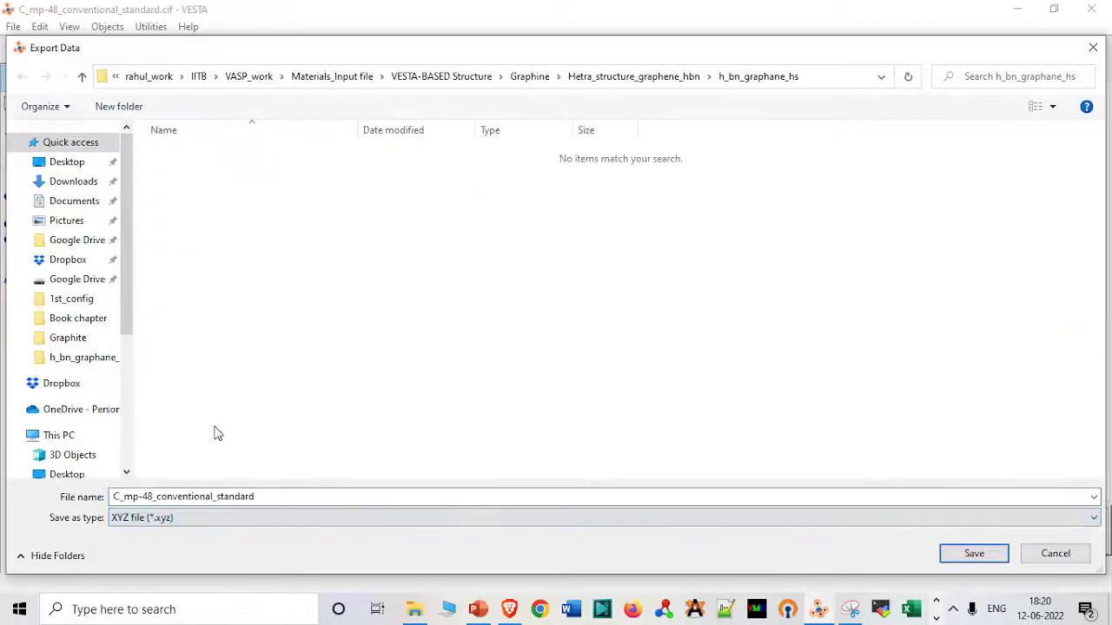
Name the exported XYZ file C_3_layers and save it without the hidden atoms.
click(261, 496)
double_click(269, 496)
click(280, 496)
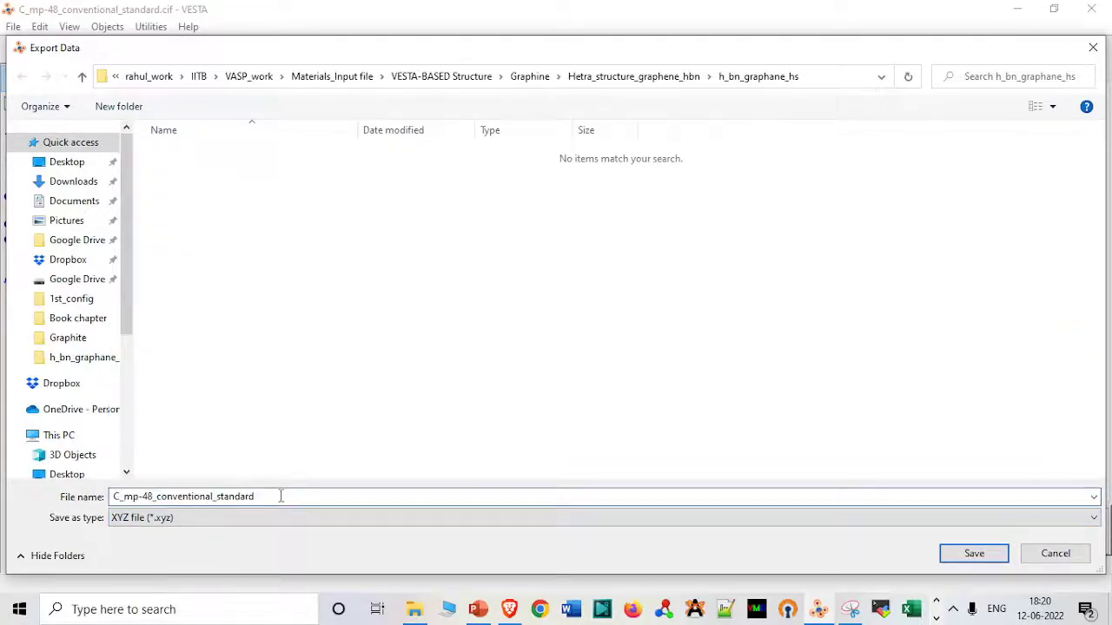
key(BackSpace)
key(BackSpace)
key(BackSpace)
key(BackSpace)
key(BackSpace)
key(BackSpace)
key(BackSpace)
key(BackSpace)
key(BackSpace)
key(BackSpace)
key(BackSpace)
key(BackSpace)
key(BackSpace)
key(BackSpace)
key(BackSpace)
key(BackSpace)
key(BackSpace)
key(BackSpace)
key(BackSpace)
key(BackSpace)
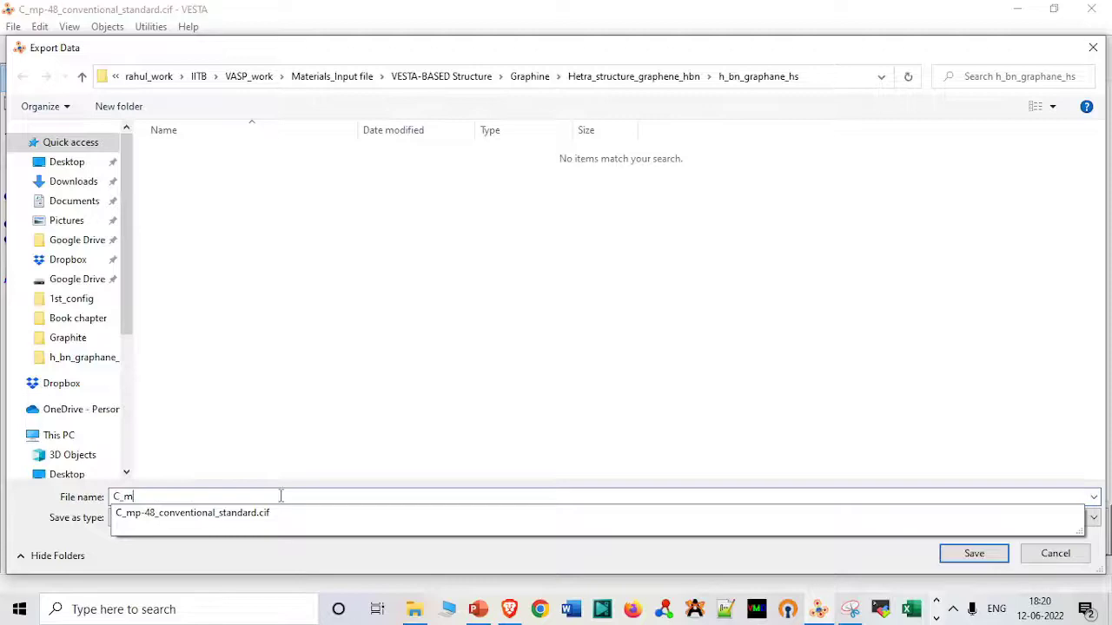
key(BackSpace)
text(3)
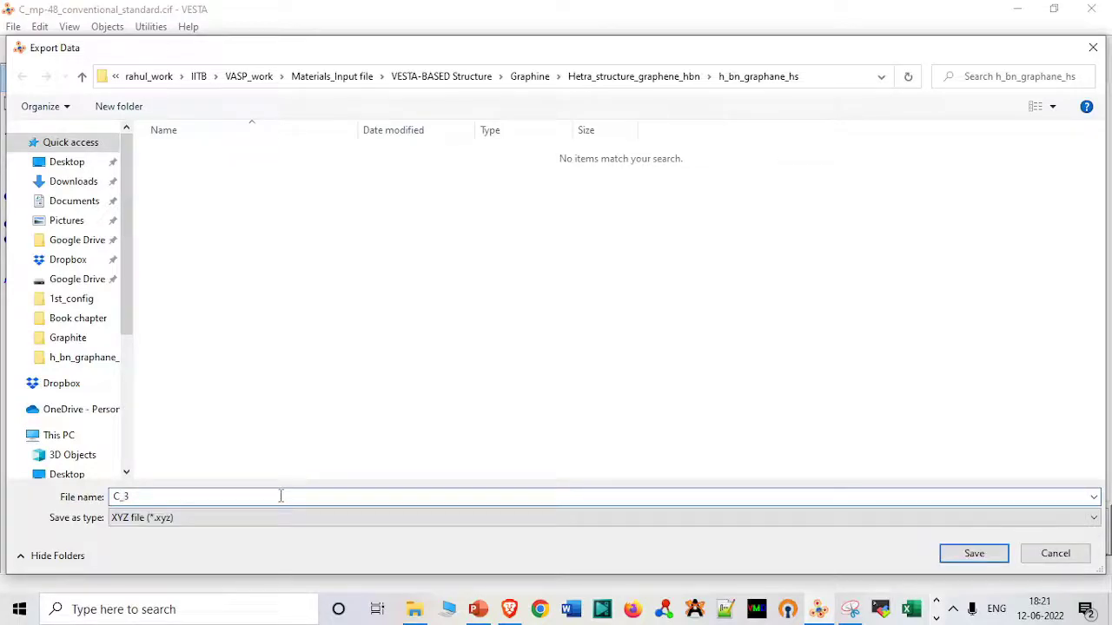
text(_layers)
key(Return)
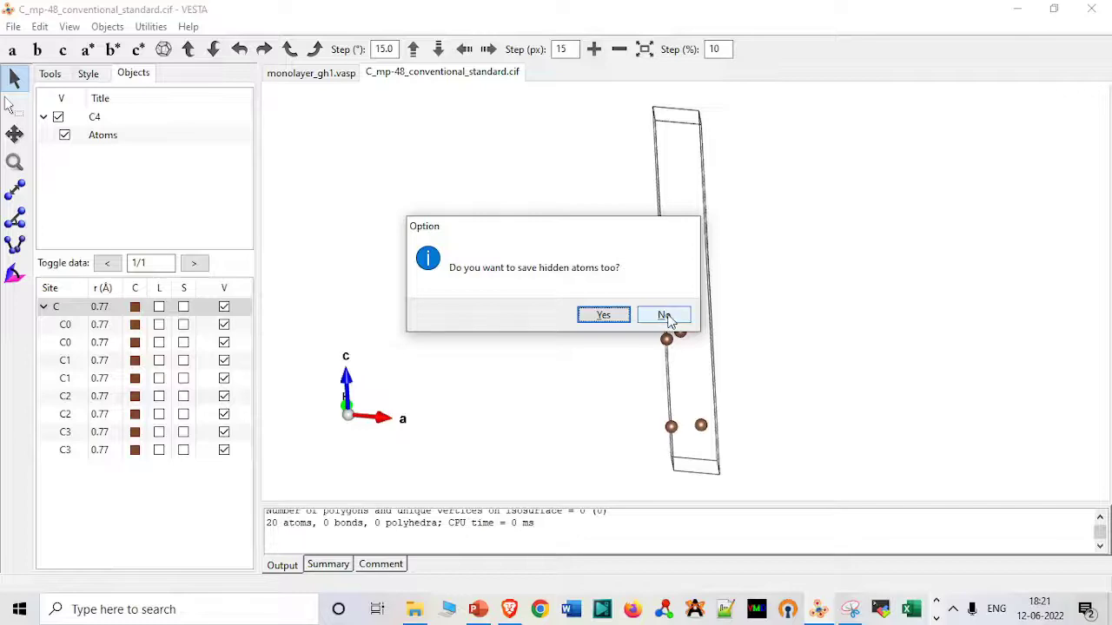
click(667, 318)
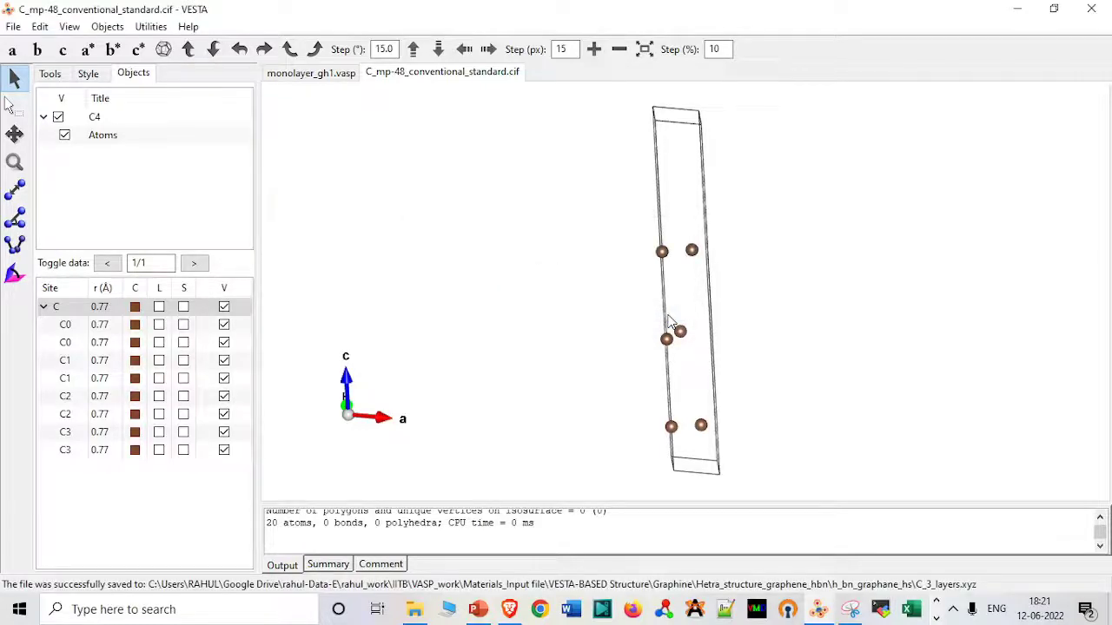
Switch to File Explorer and rename the VASP file C_4_layers as C_3_layers.
click(421, 611)
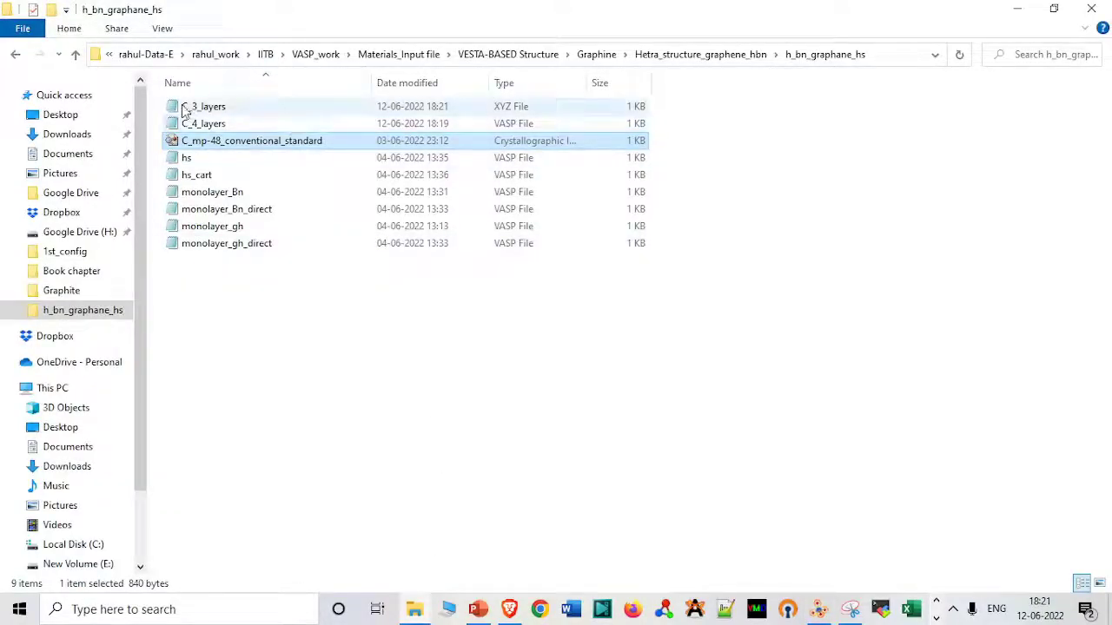
click(205, 124)
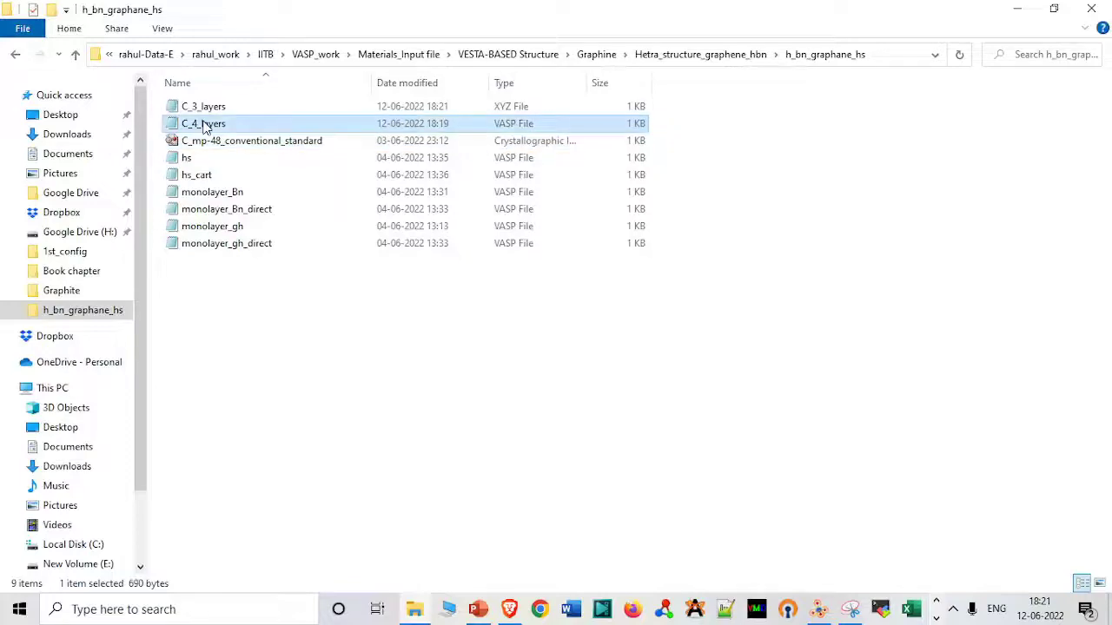
click(204, 124)
click(195, 124)
key(BackSpace)
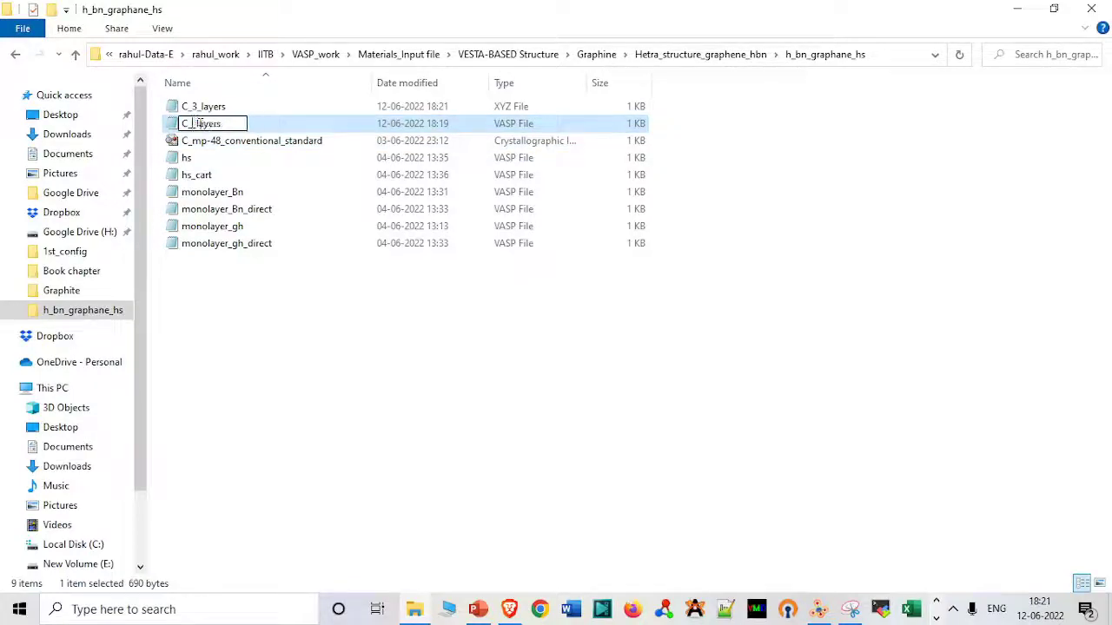
text(3)
click(244, 265)
Open the C_3_layers XYZ file in Notepad, copy all its C atom coordinate rows, and close the file.
click(255, 129)
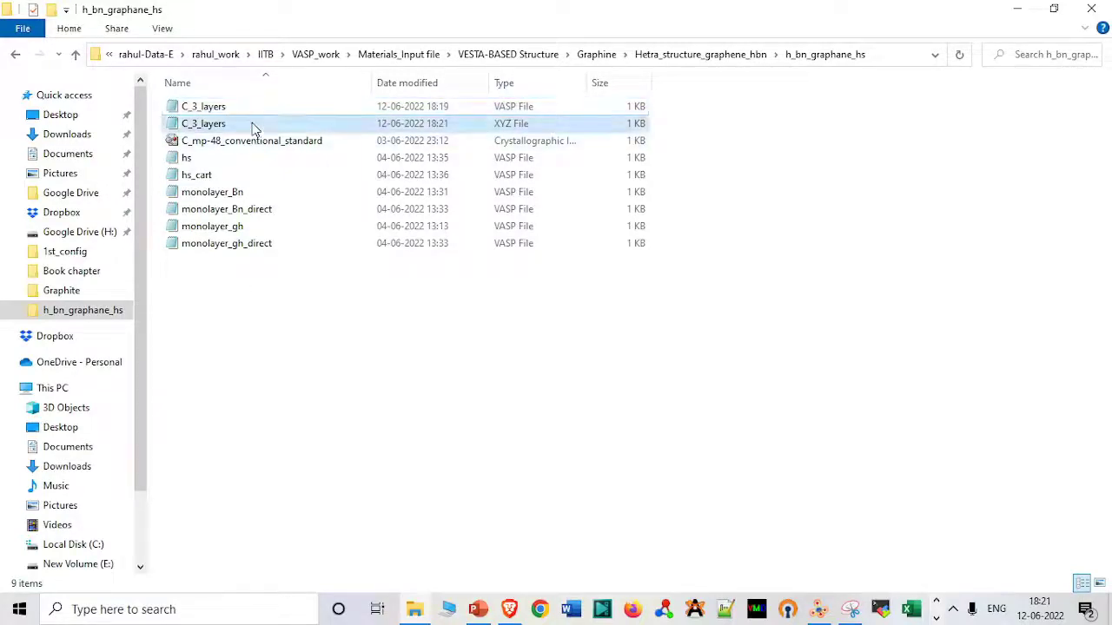
double_click(254, 129)
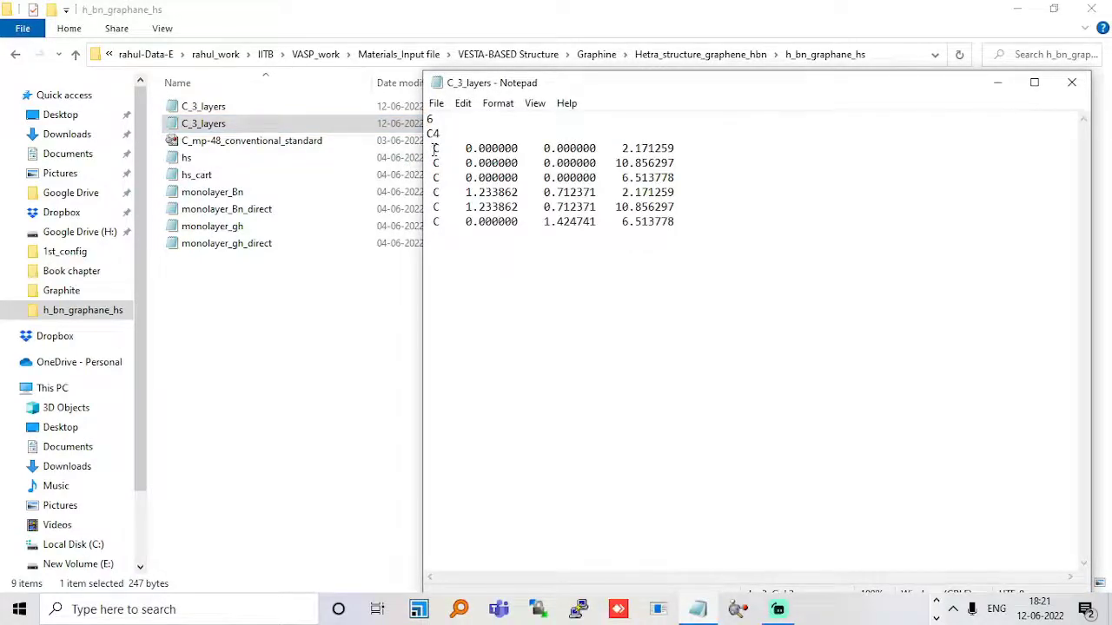
drag(435, 149, 649, 236)
key(ctrl+c)
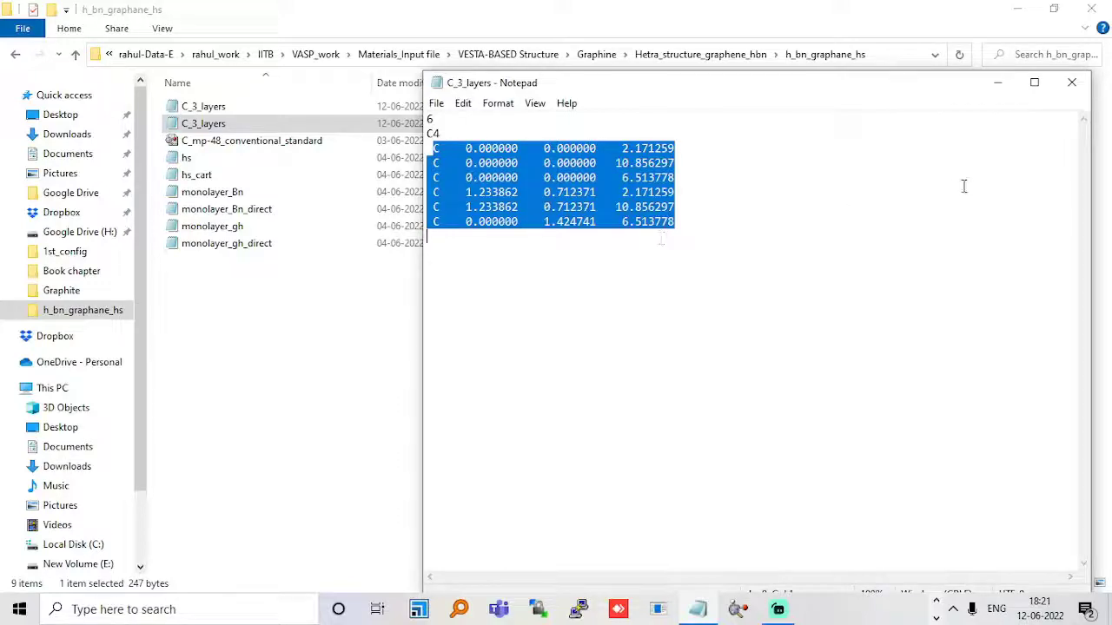
click(1072, 82)
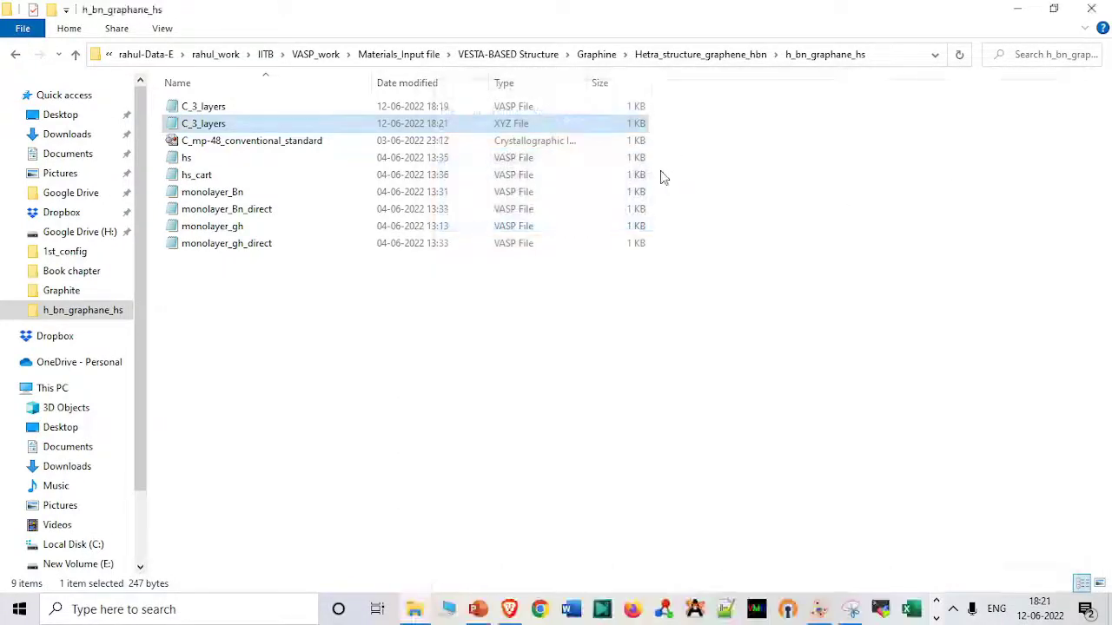
Open the C_3_layers VASP file and replace all coordinate rows under Cartesian with the rows copied from the XYZ file.
double_click(556, 105)
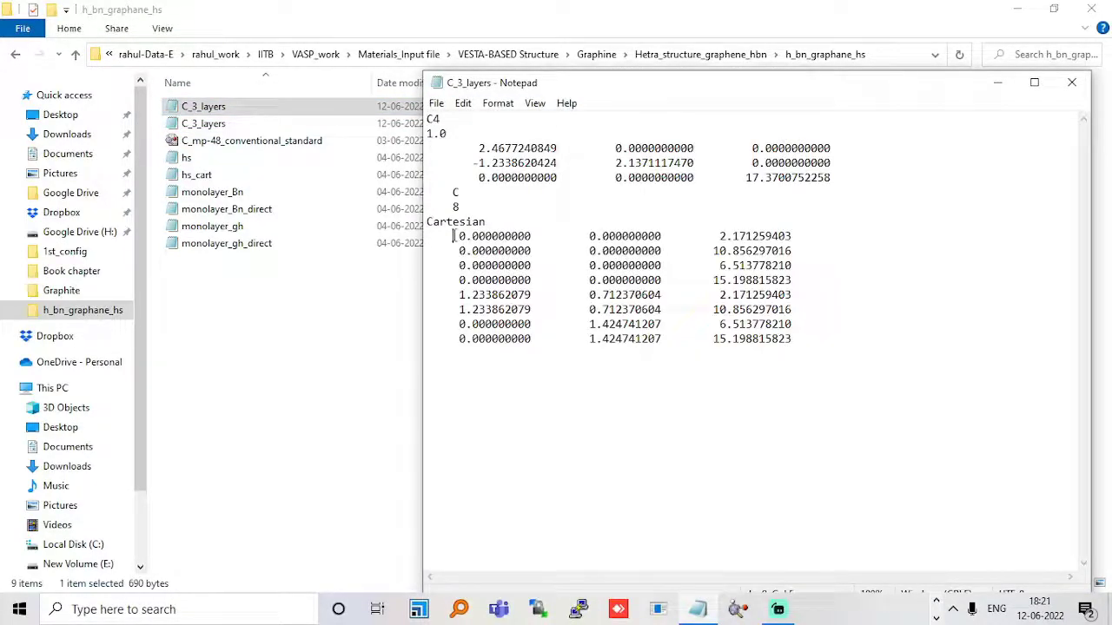
drag(453, 235, 660, 357)
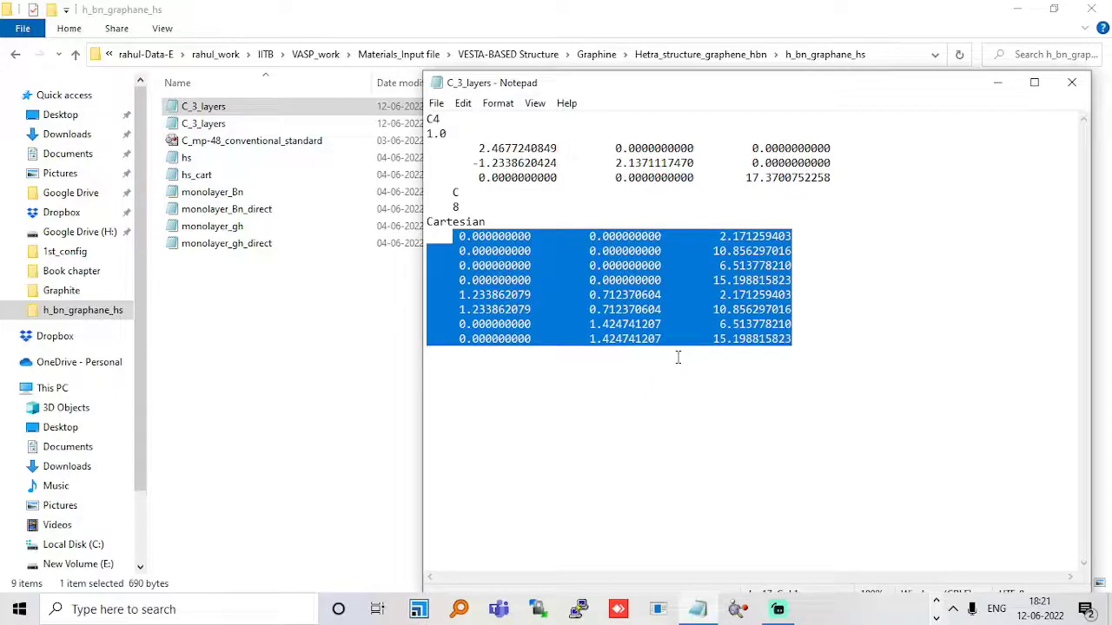
key(ctrl+v)
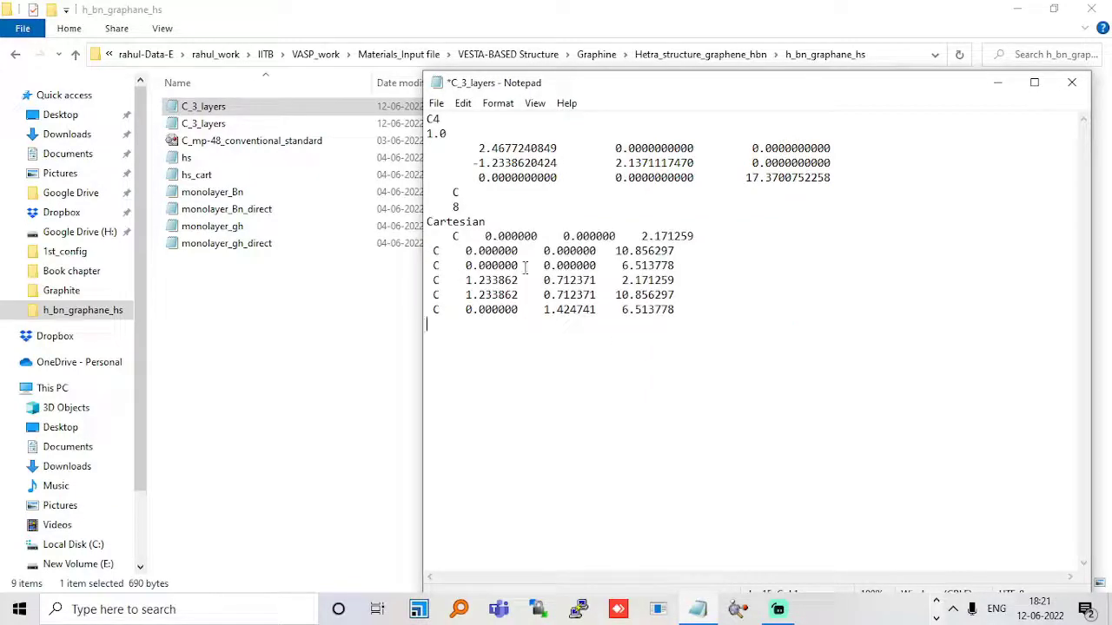
Remove the C labels and leading spaces from all six coordinate rows under Cartesian, and set the atom count to 6.
key(BackSpace)
key(BackSpace)
key(BackSpace)
key(BackSpace)
key(BackSpace)
key(BackSpace)
key(BackSpace)
key(BackSpace)
key(BackSpace)
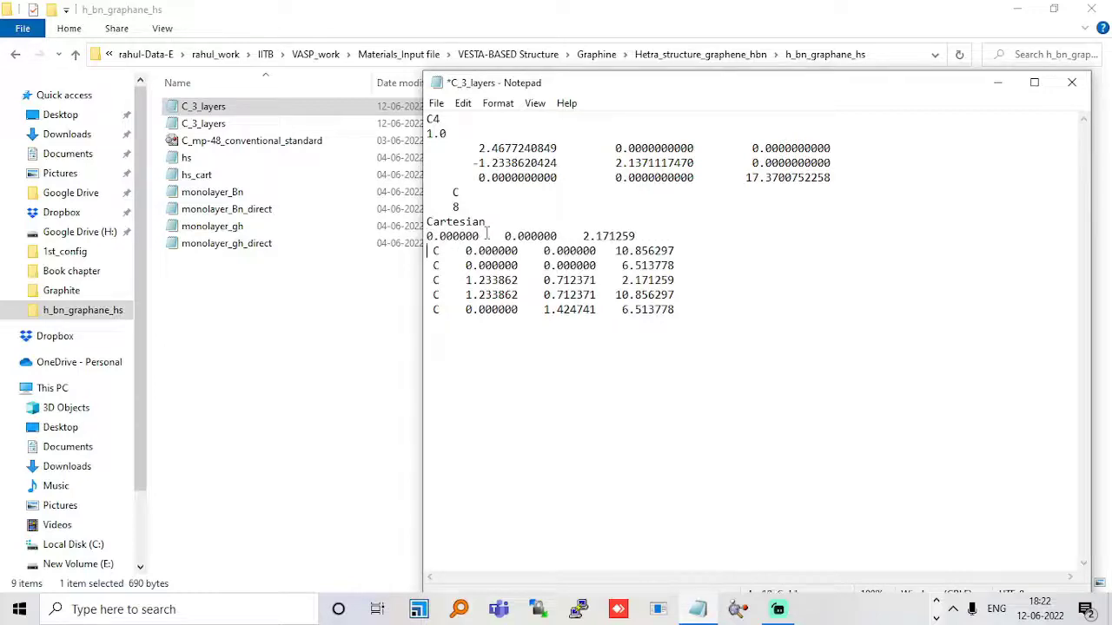
key(Down)
key(Delete)
key(Delete)
key(Delete)
key(Delete)
key(Delete)
key(Delete)
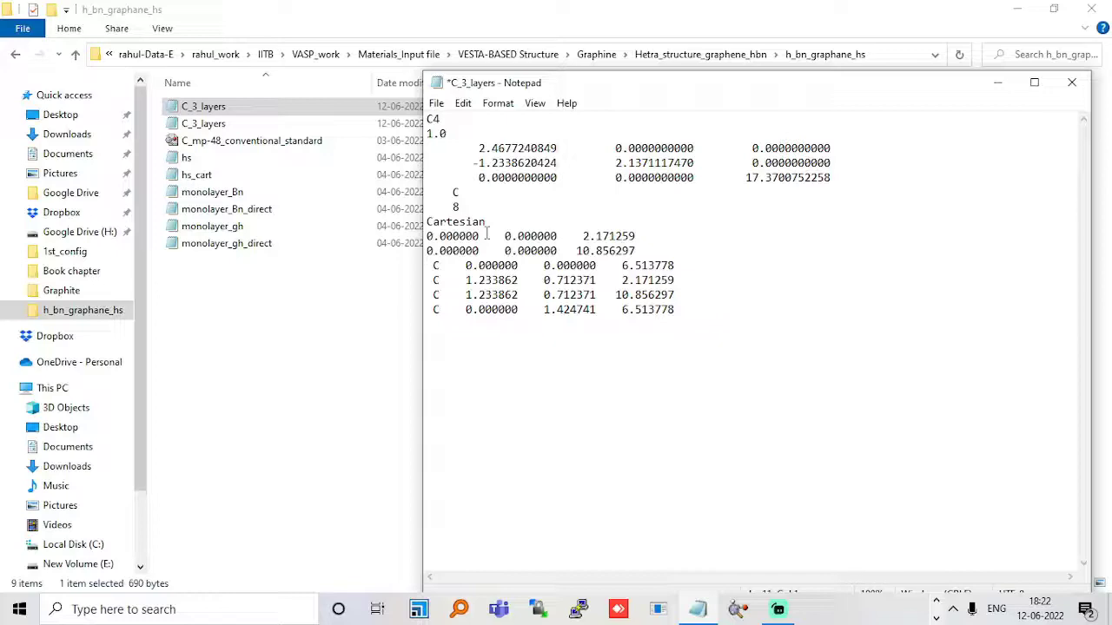
key(Down)
key(Delete)
key(Delete)
key(Delete)
key(Delete)
key(Delete)
key(Delete)
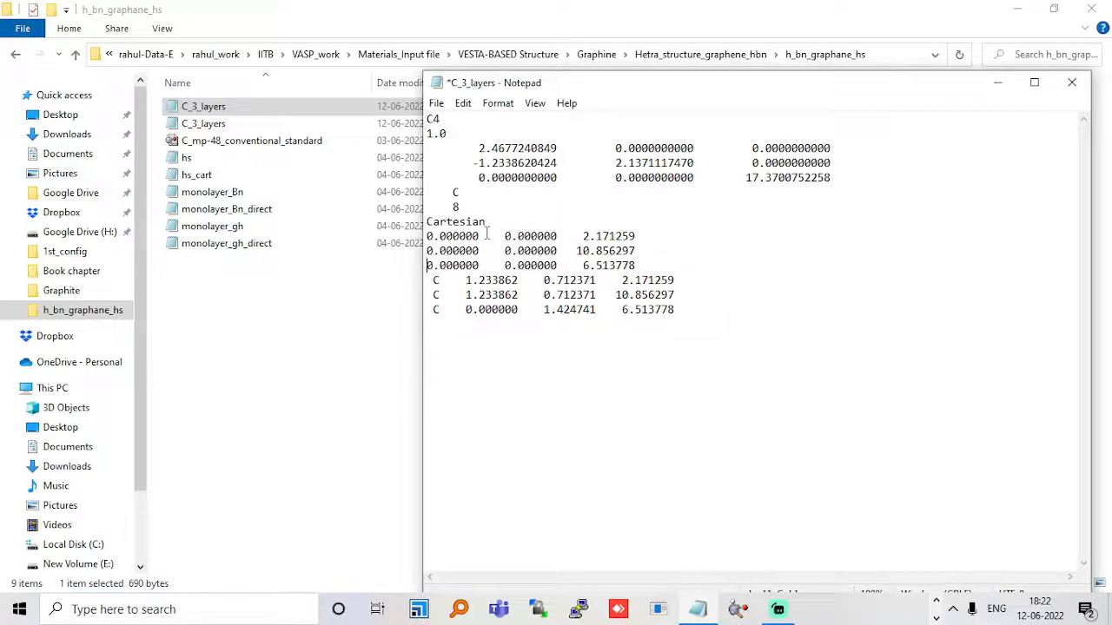
key(Delete)
key(Delete)
key(Delete)
key(Delete)
key(Delete)
key(Delete)
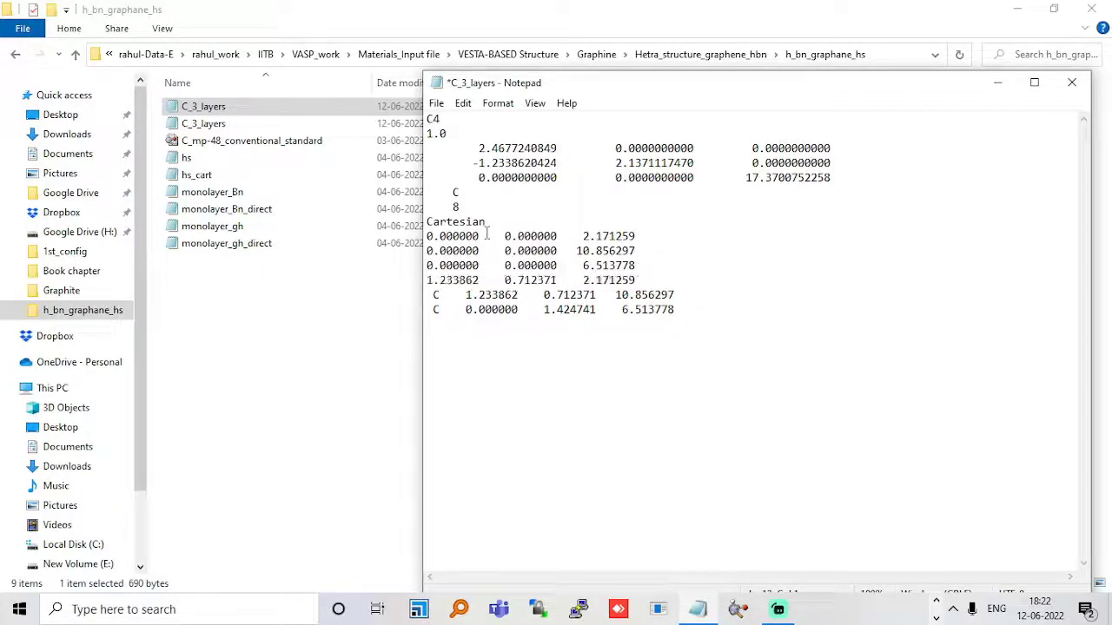
key(Delete)
key(Delete)
key(Delete)
key(Delete)
key(Delete)
key(Delete)
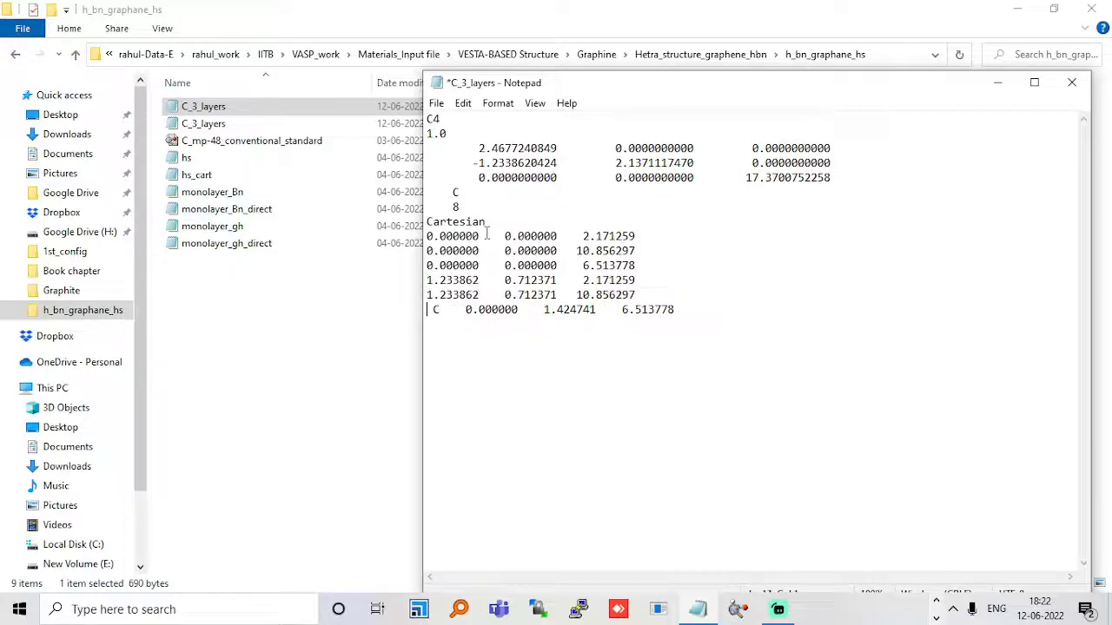
key(Down)
key(Delete)
key(Delete)
key(Delete)
key(Delete)
key(Delete)
key(Delete)
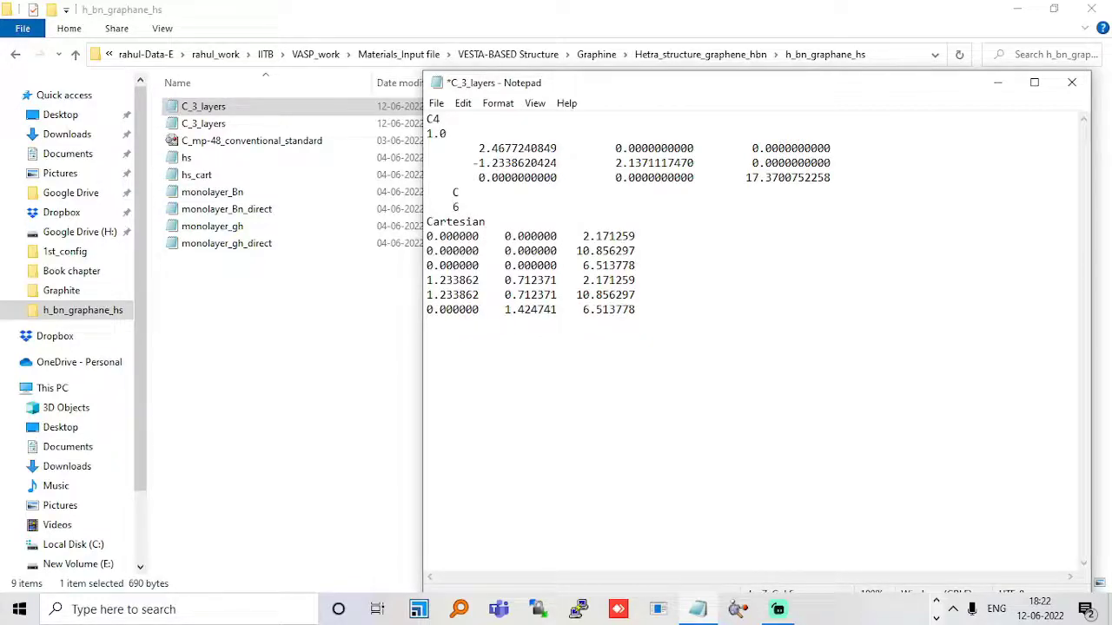
Change the first-line title of the VASP file to C_3_layers, then save and close the file.
click(442, 119)
key(BackSpace)
text(3_layer)
key(ctrl+s)
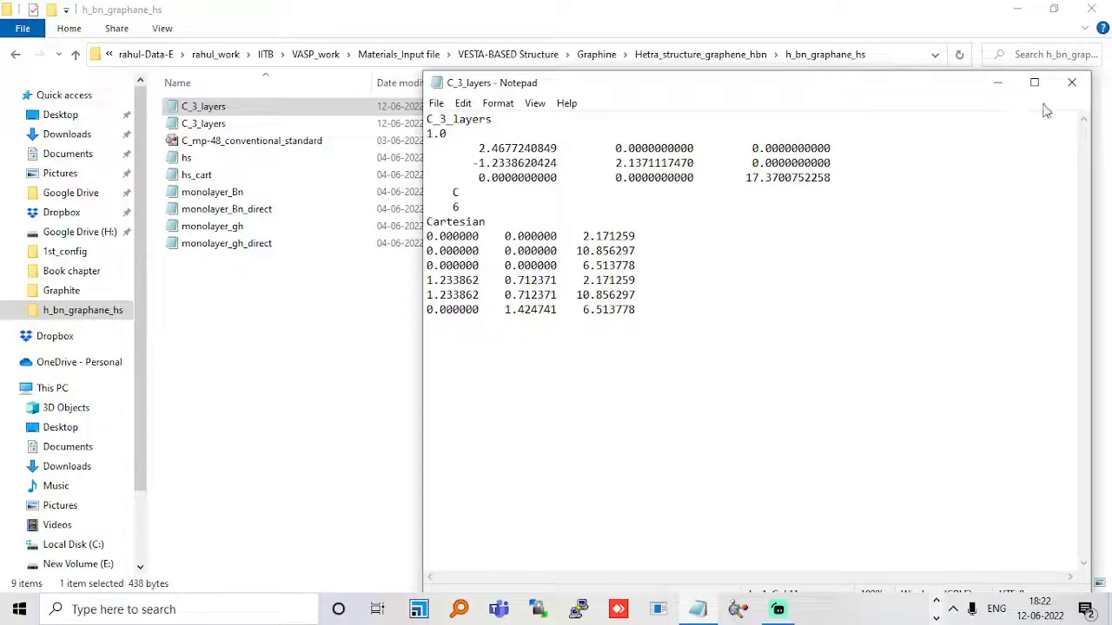
click(1072, 82)
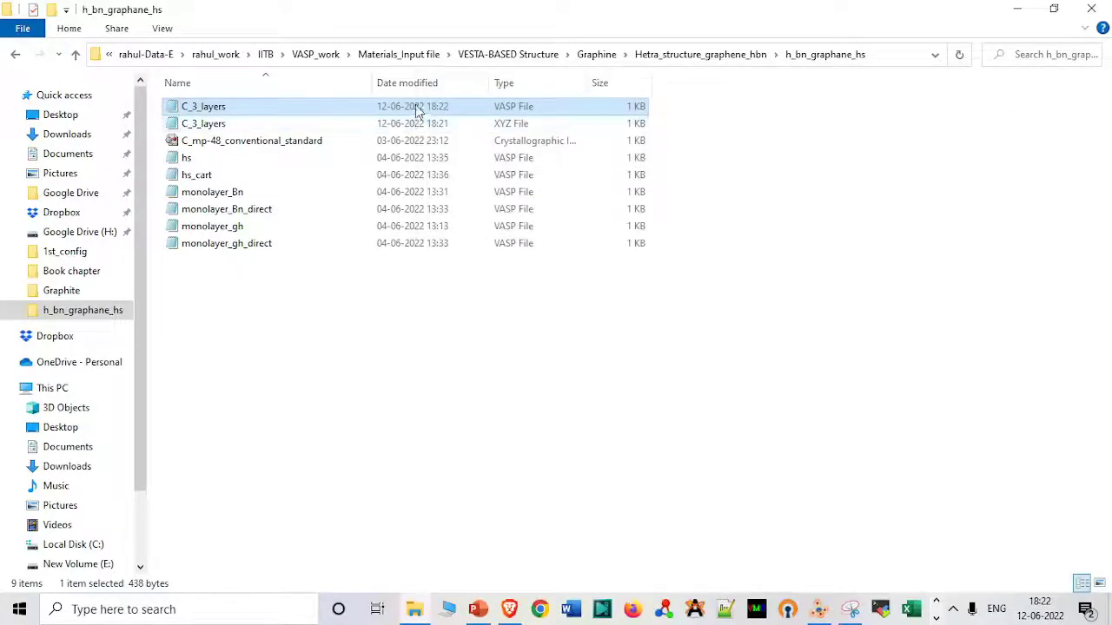
Open the C_3_layers VASP file in VESTA and rotate the structure to view its stacked layers from the side.
drag(417, 111, 851, 350)
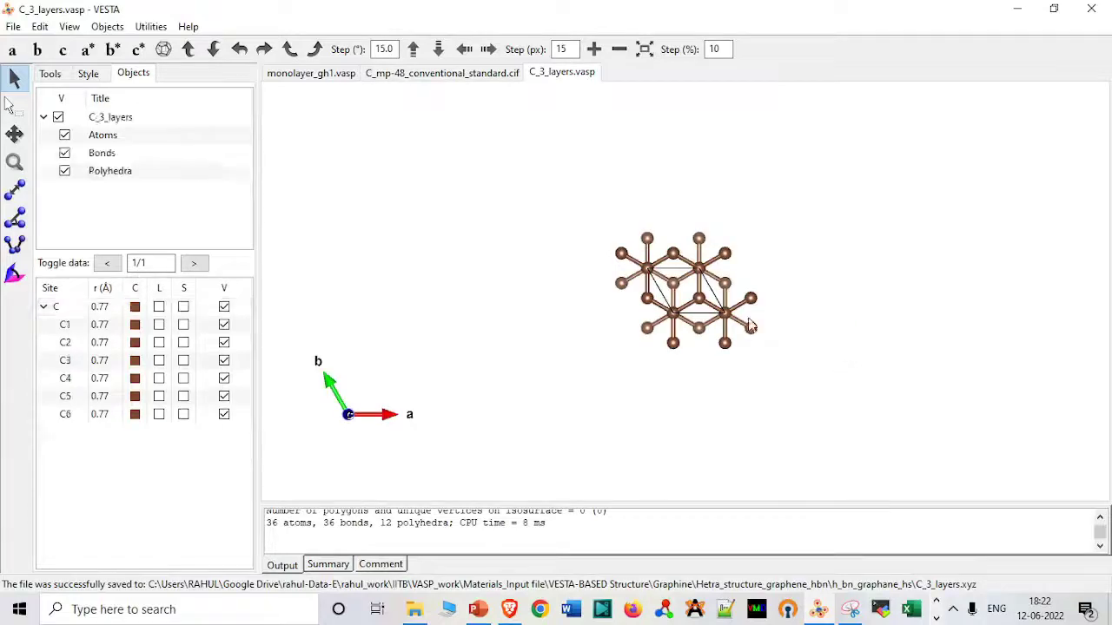
drag(701, 316, 662, 166)
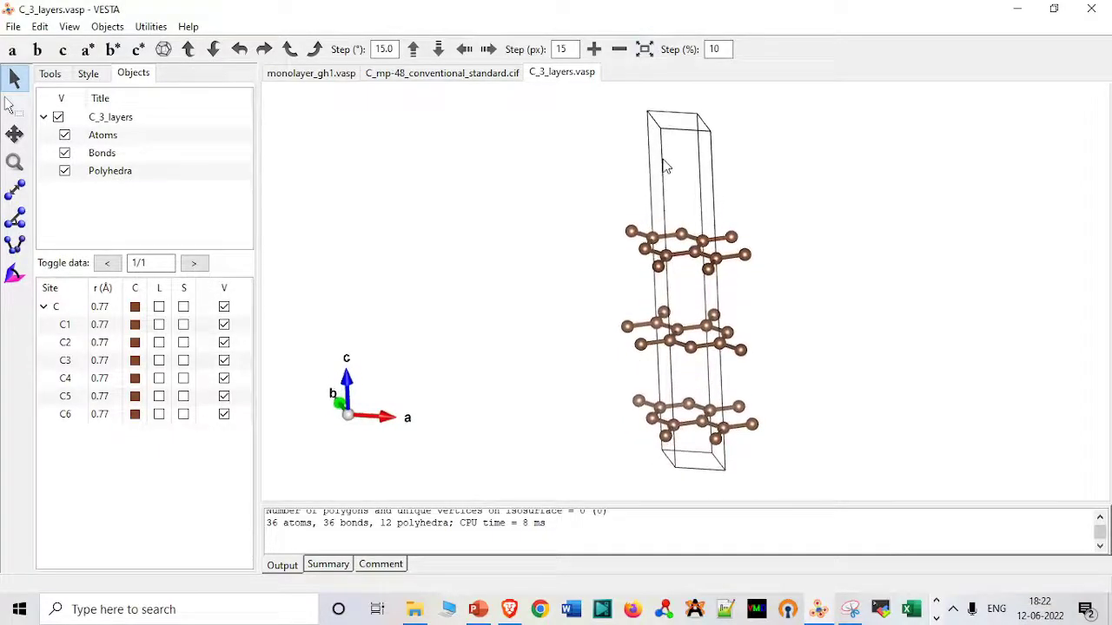
Extend the displayed structure's boundary by setting both x(min) and y(min) to -2.
click(89, 74)
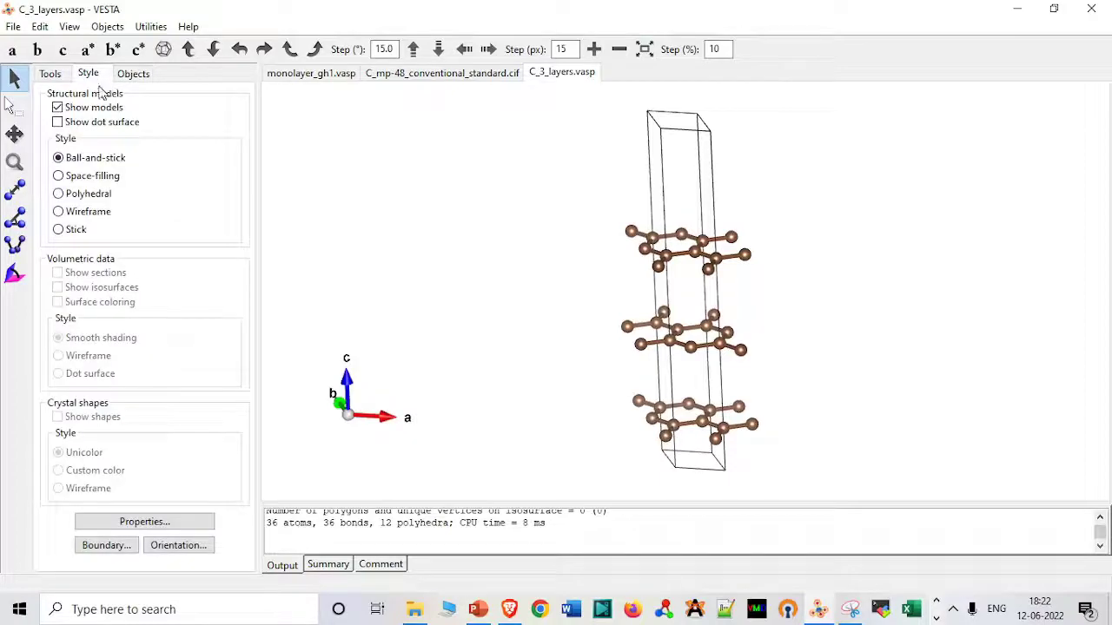
click(118, 545)
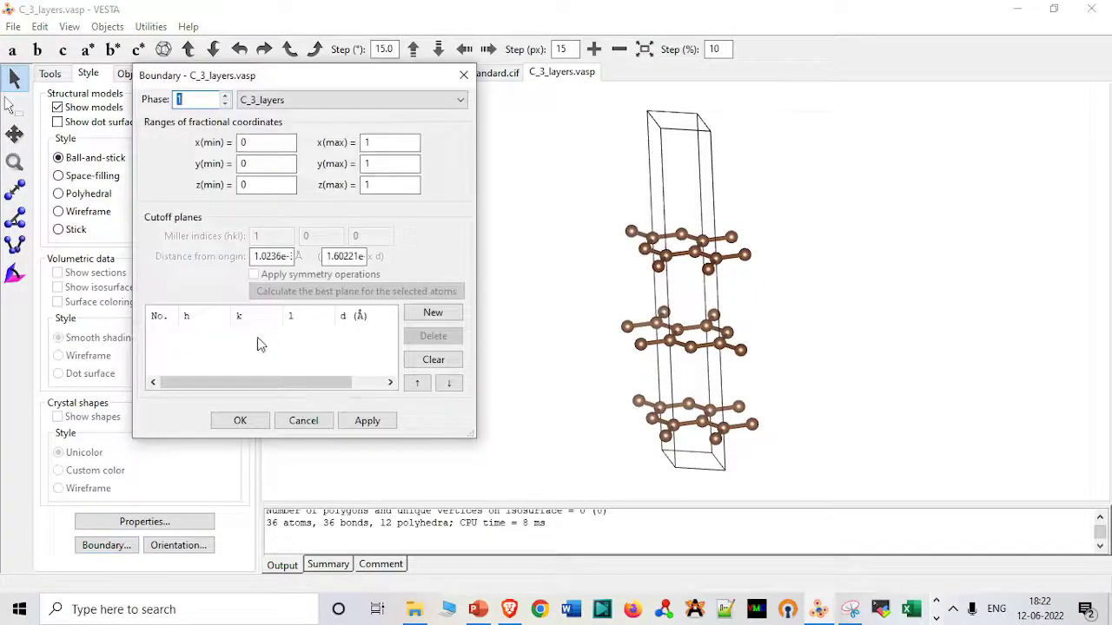
click(260, 146)
text(2)
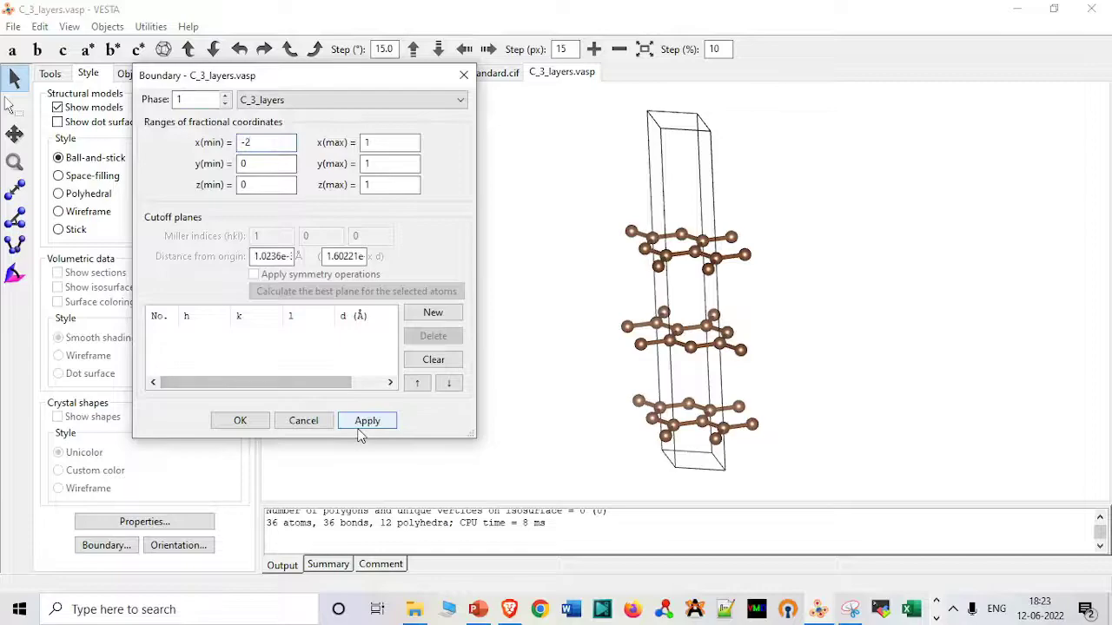
click(363, 423)
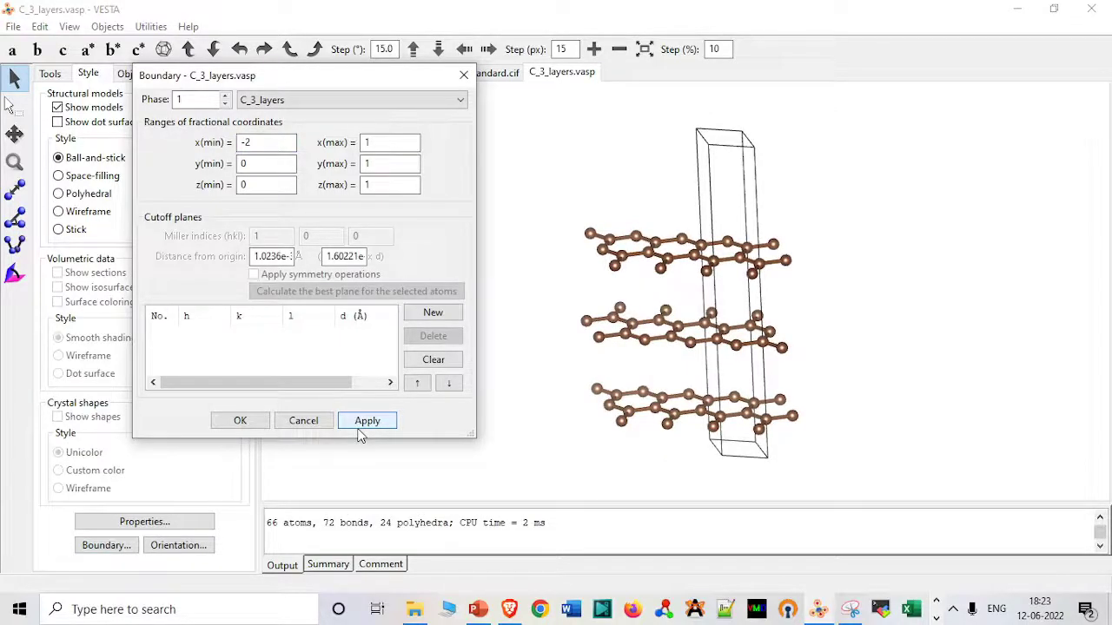
click(248, 165)
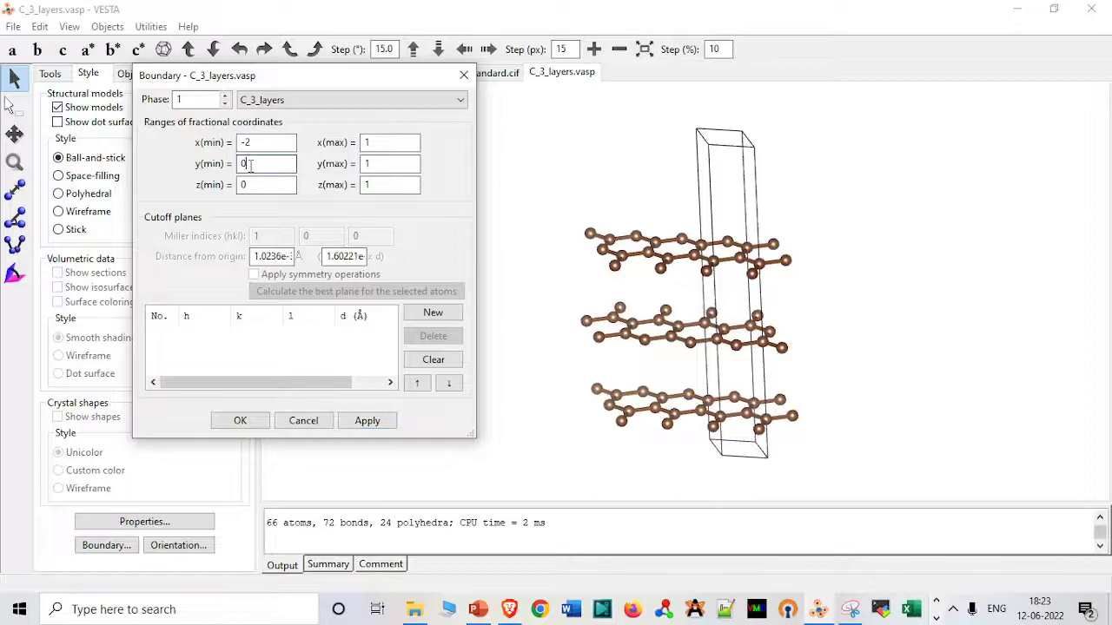
key(BackSpace)
text(-2)
click(368, 422)
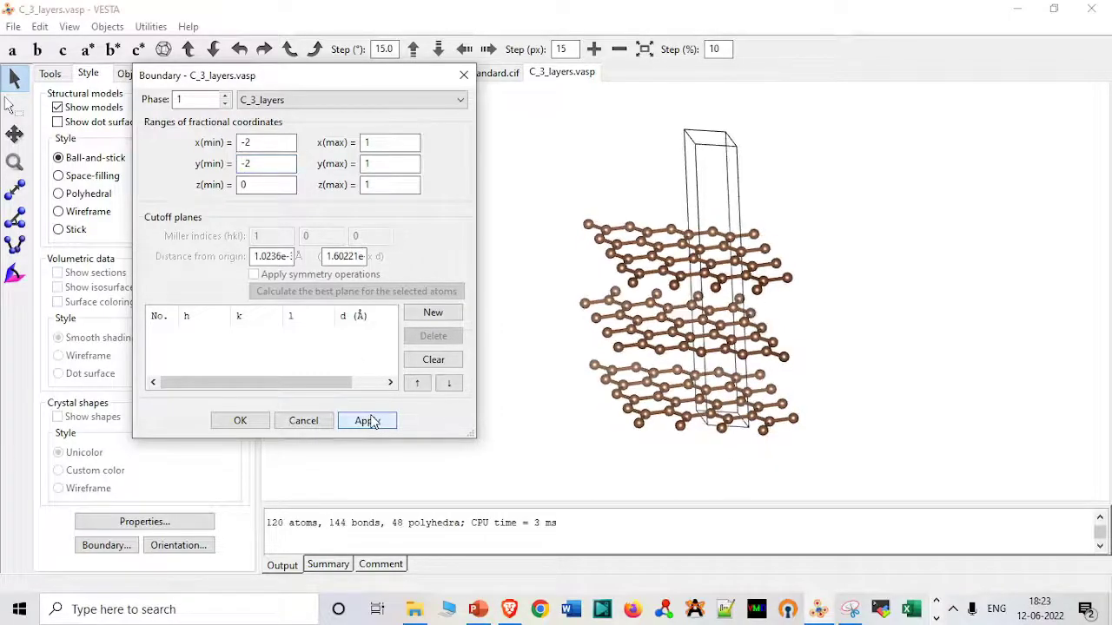
click(258, 423)
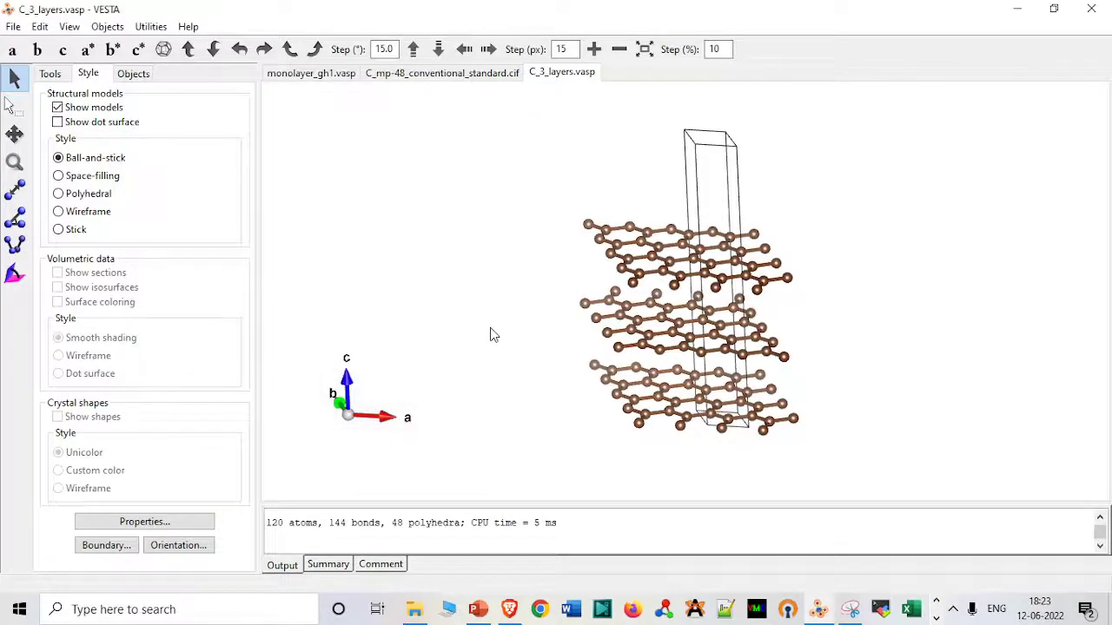
mouse_move(491, 334)
mouse_down()
mouse_move(481, 353)
mouse_move(460, 322)
mouse_move(460, 341)
mouse_move(489, 348)
mouse_move(484, 325)
mouse_move(462, 313)
mouse_move(477, 328)
mouse_up()
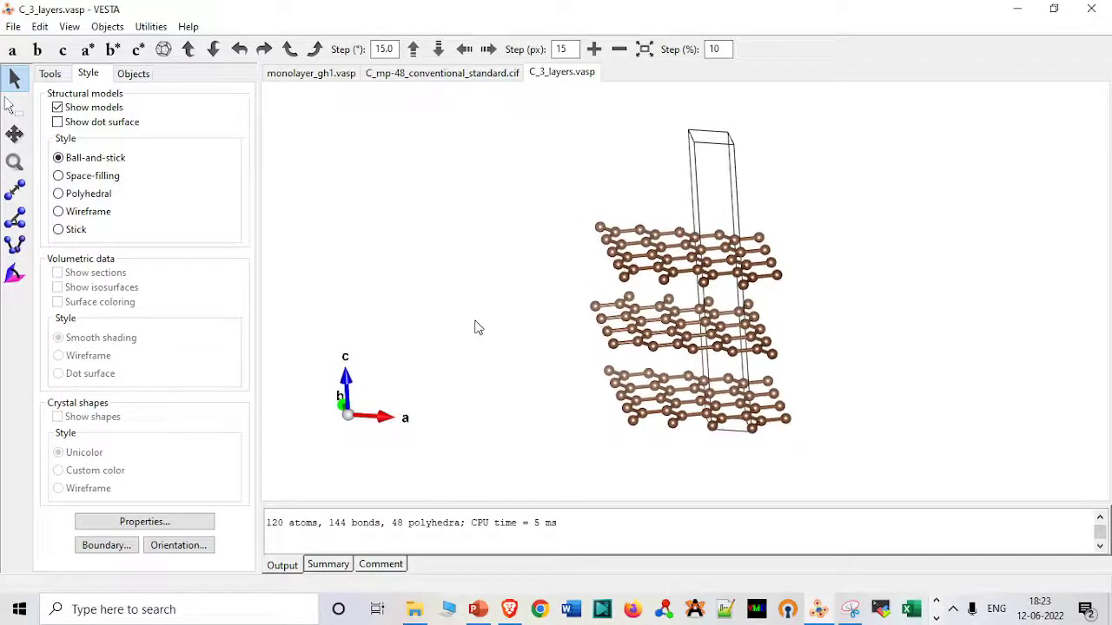